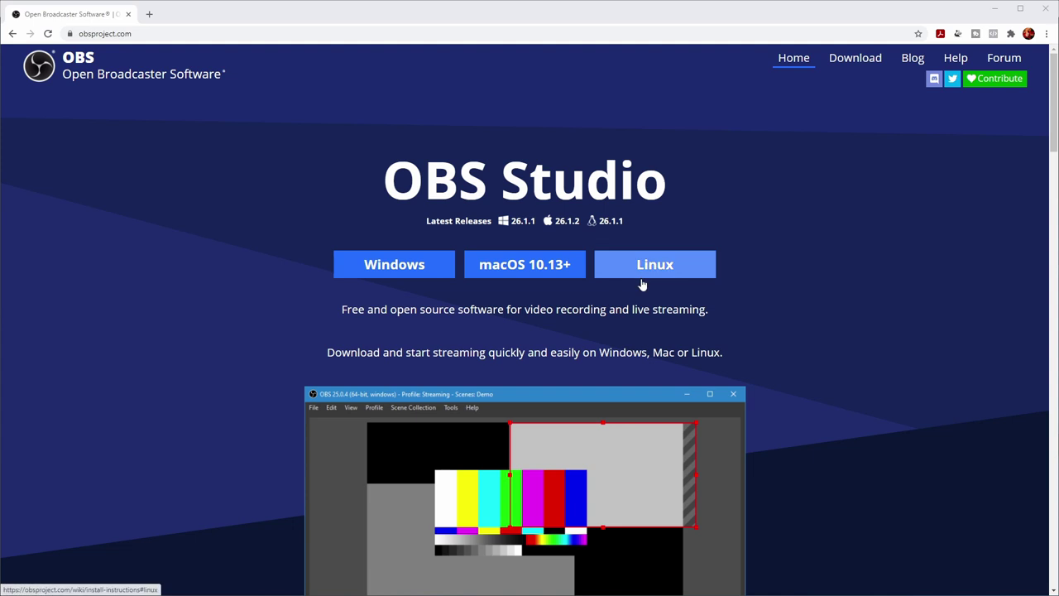
triple_click(604, 312)
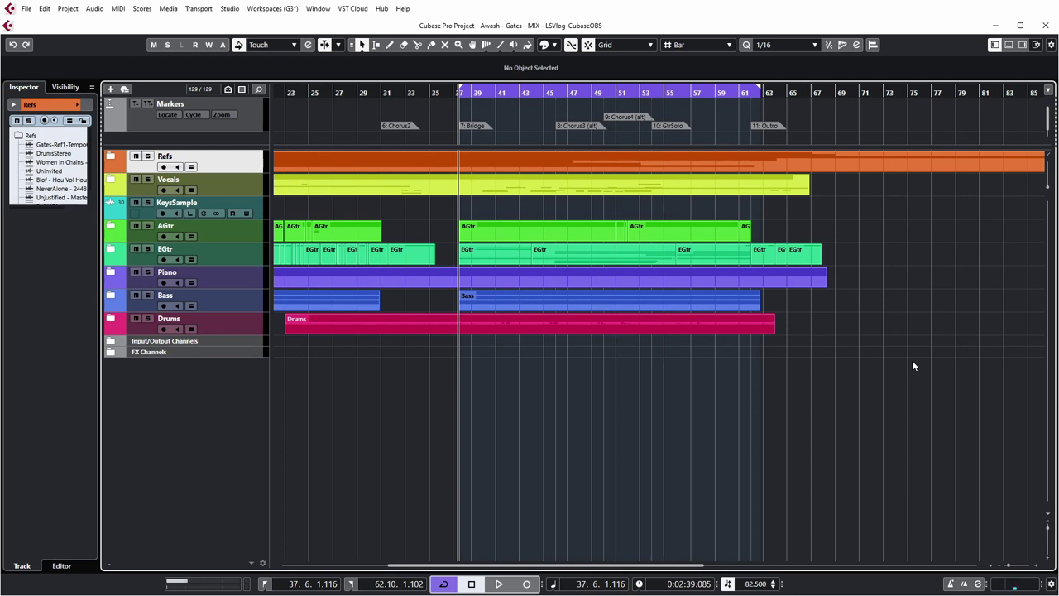
Play a short passage of the project from the Bridge marker and stop playback.
key("space")
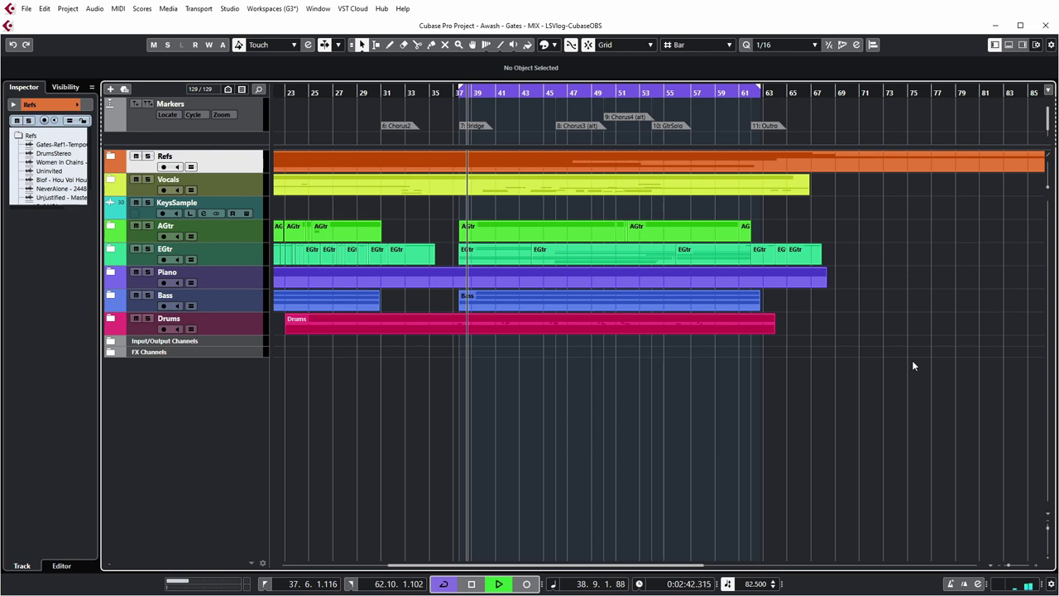
key("space")
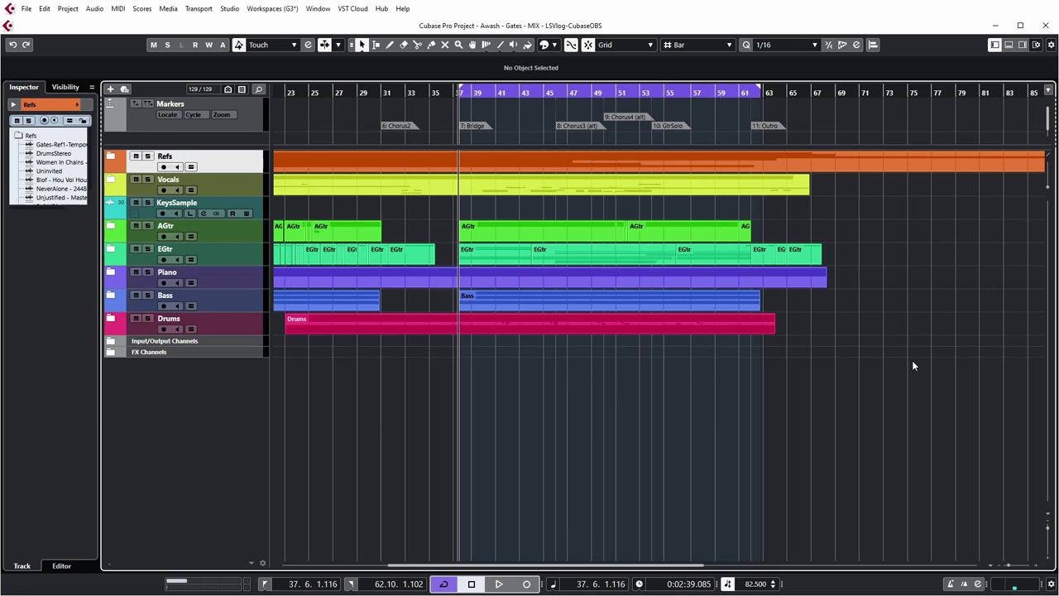
Show the Control Room inserts, inspect the Sonarworks Reference 4 plug-in on the monitor channel, and close its window.
left_click(1022, 45)
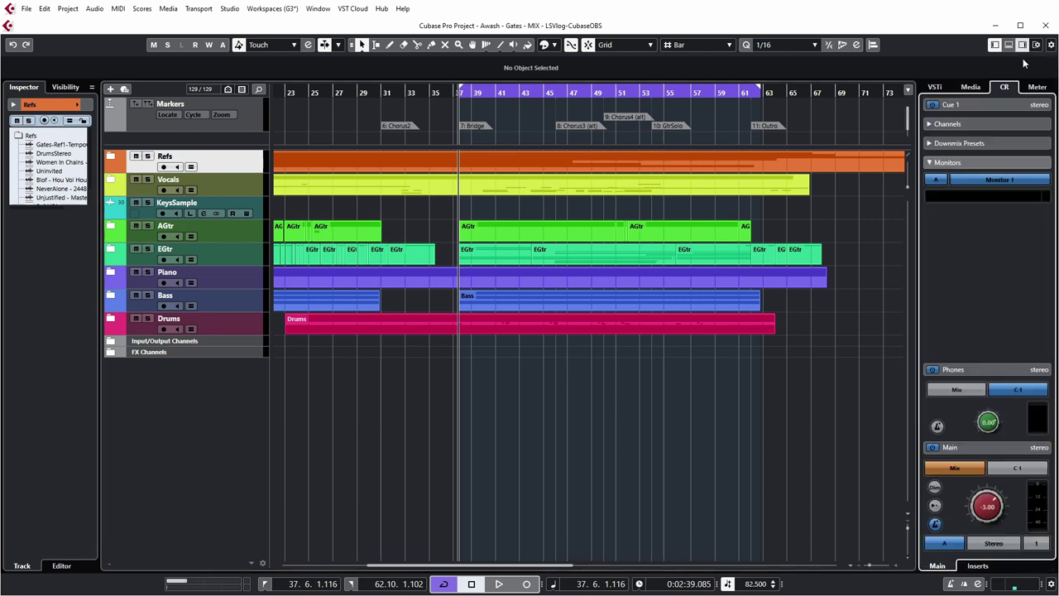
left_click(977, 565)
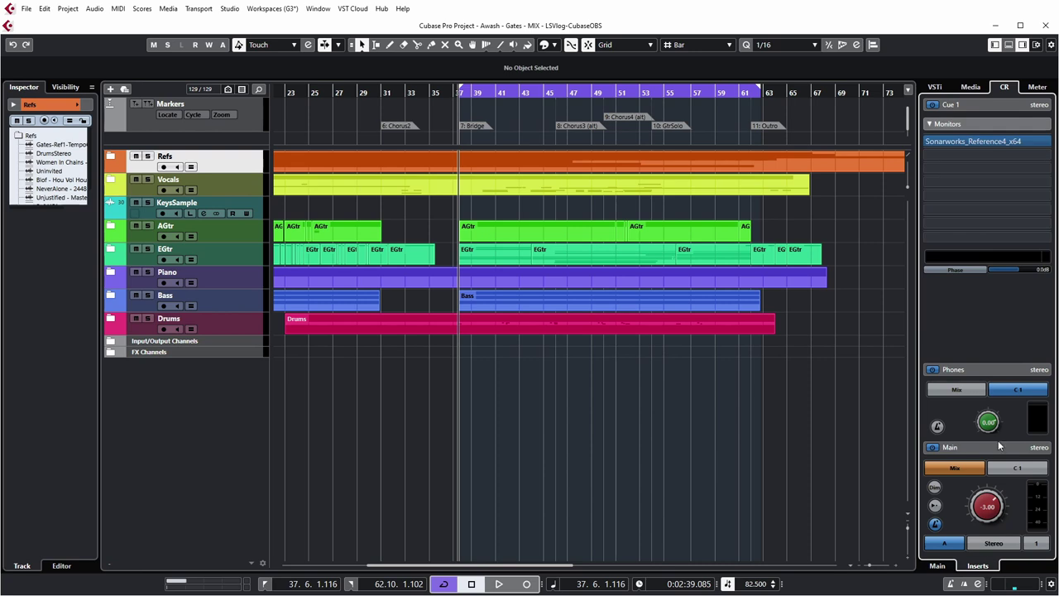
left_click(941, 141)
left_click(963, 303)
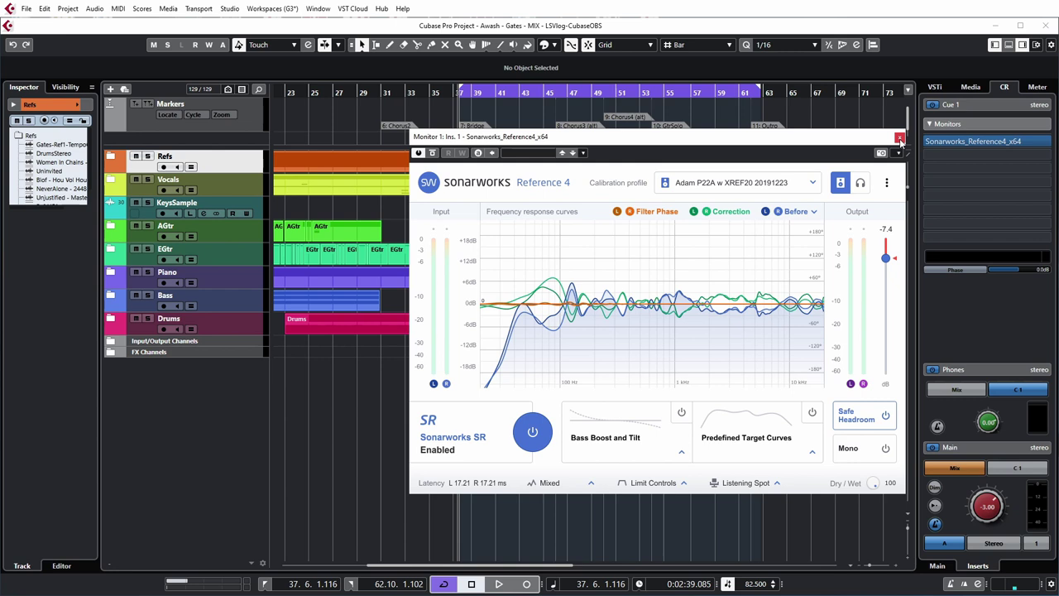
left_click(900, 137)
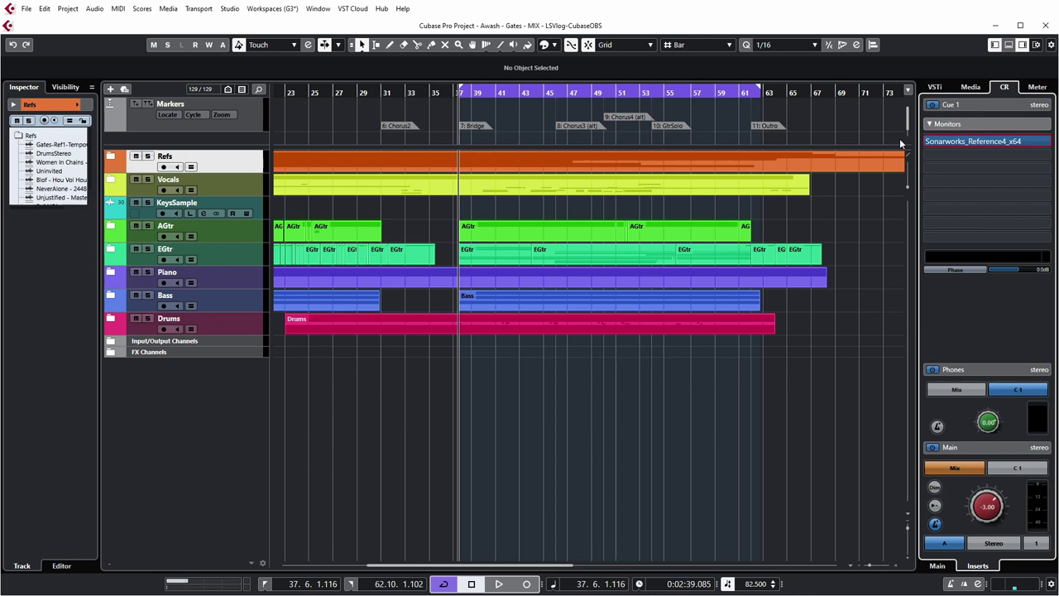
Open the Control Room audio connections and review the Cue 1 bus and the channel types available to add.
left_click(229, 9)
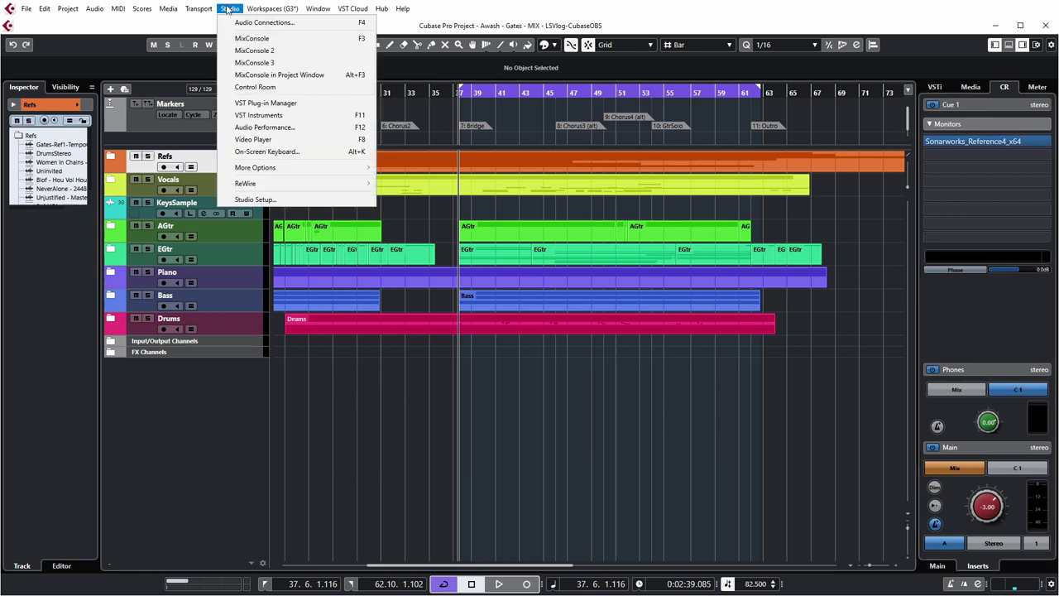
left_click(257, 22)
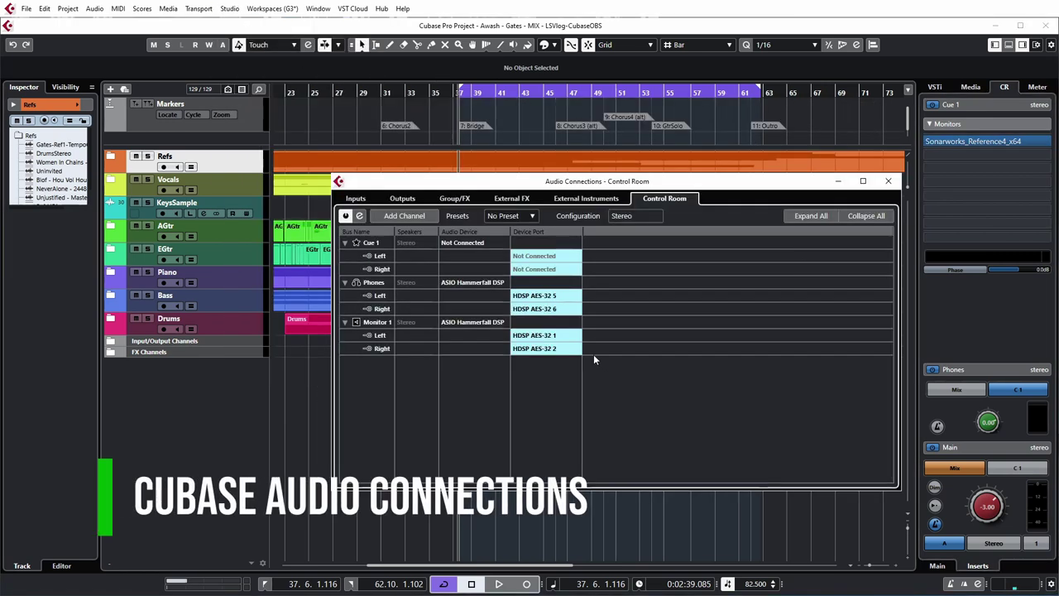
double_click(374, 243)
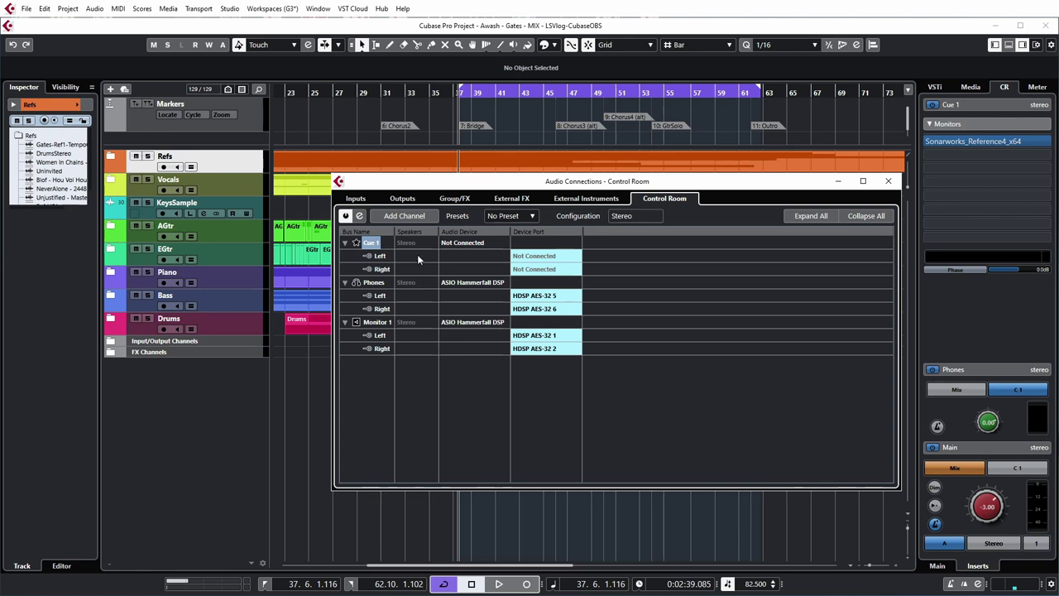
left_click(405, 215)
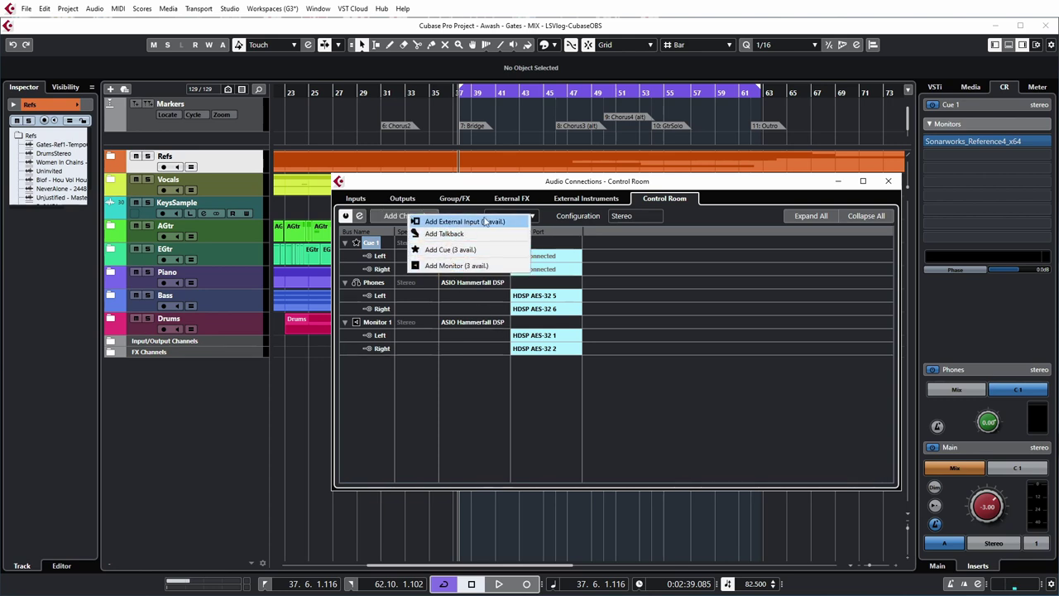
left_click(721, 182)
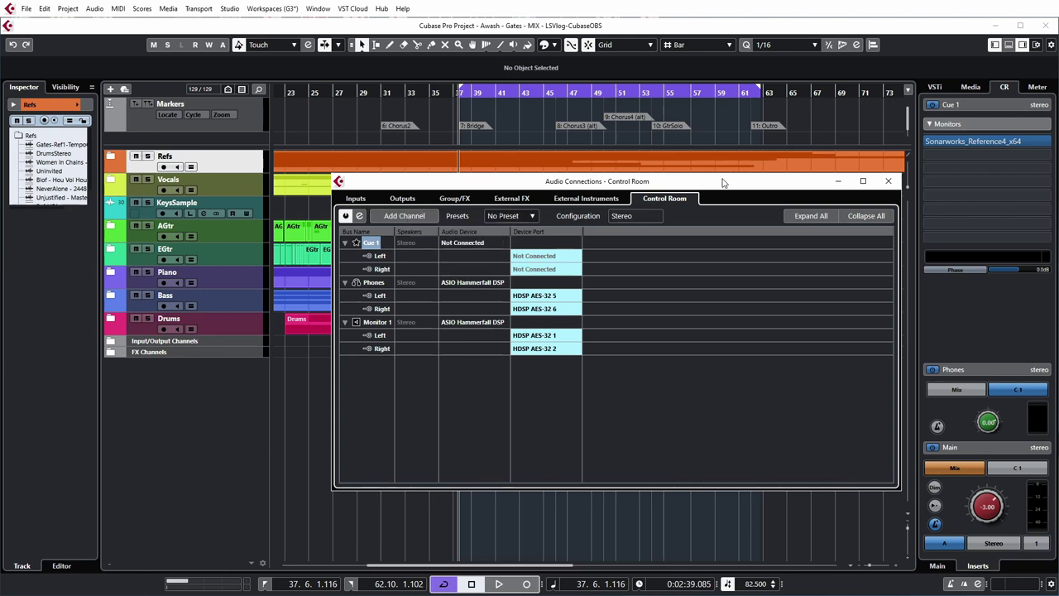
Review the Monitor 1, Cue 1 and Phones buses with their device ports, and close the audio connections.
left_click(372, 323)
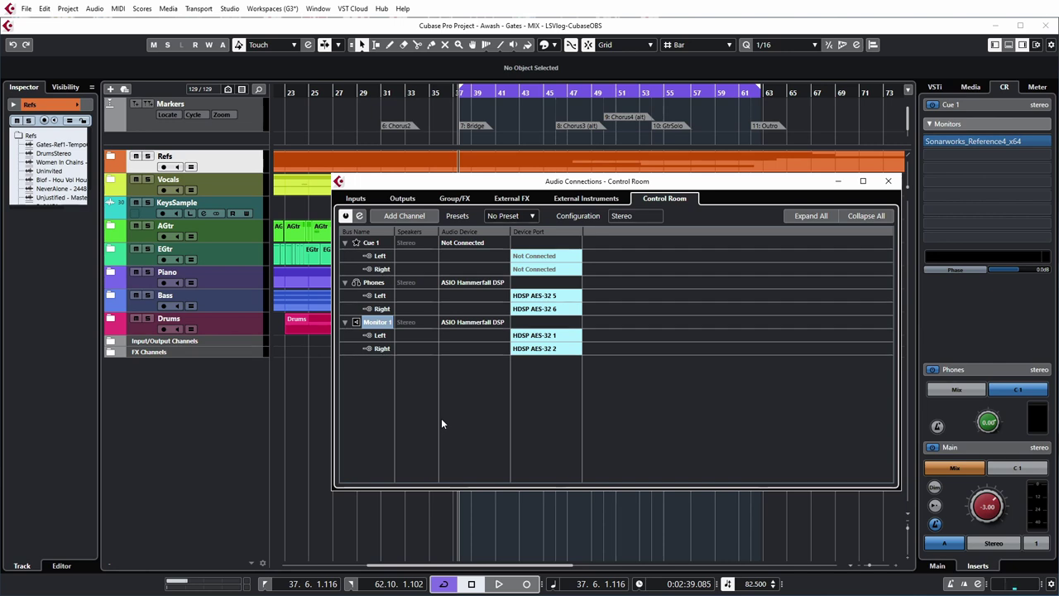
key("Up")
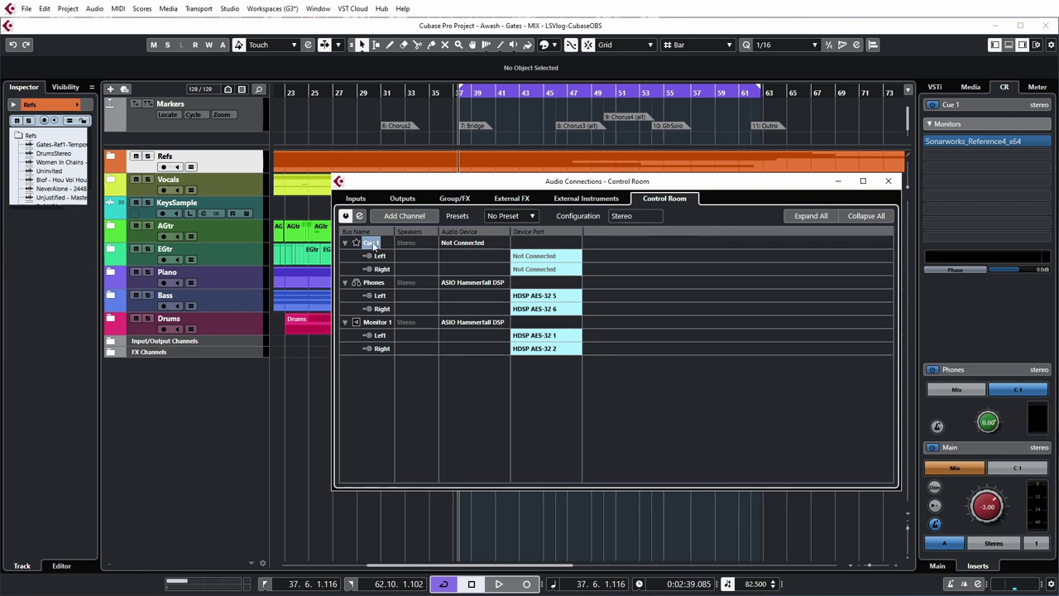
left_click(375, 283)
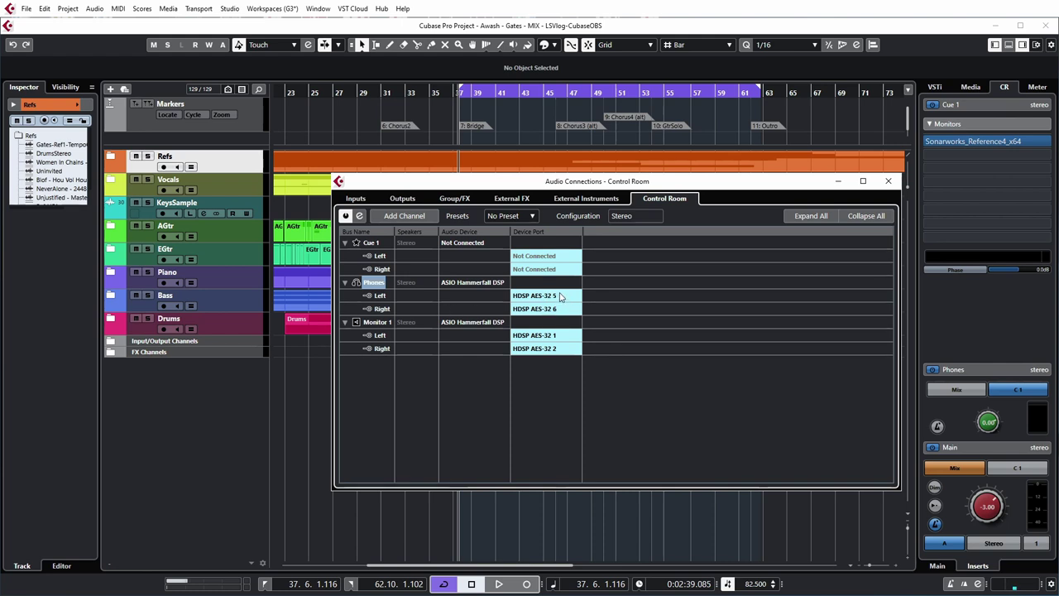
key("Return")
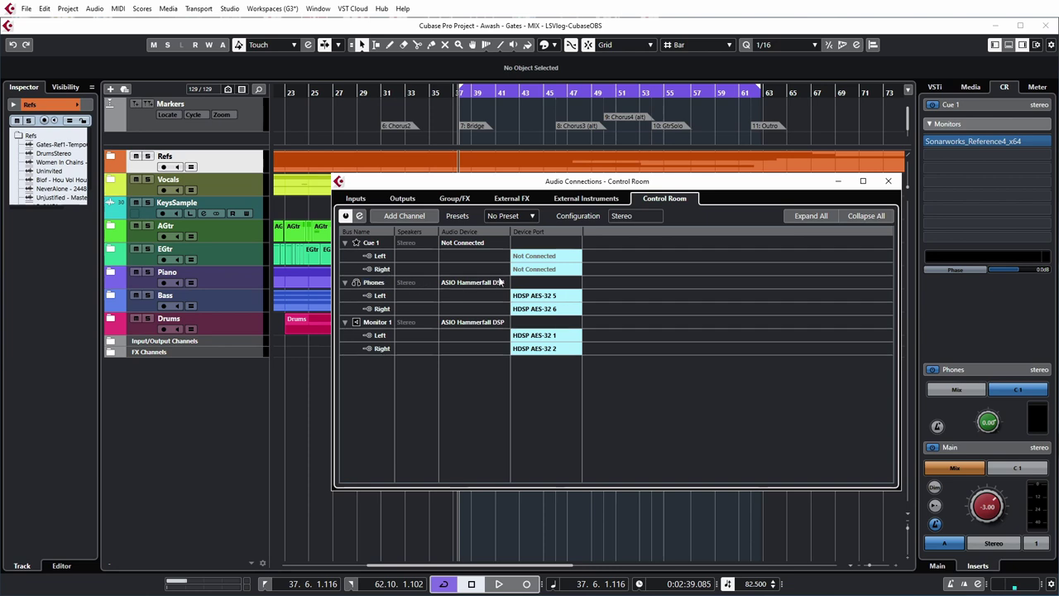
left_click(888, 182)
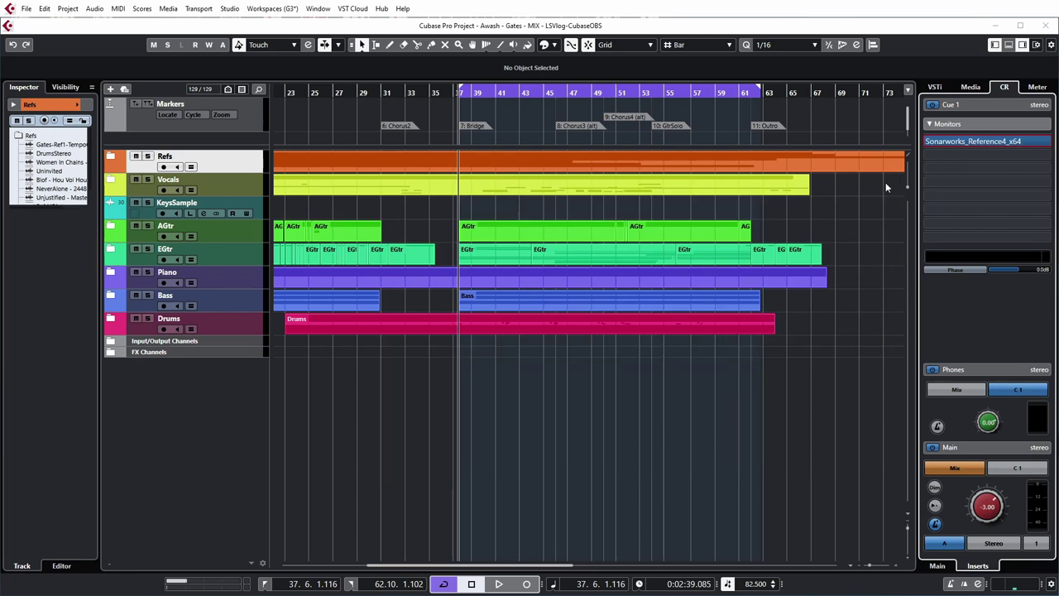
Inspect the cue sends in the MixConsole, especially Cue 1 on the stereo output, and return to the project window.
key("F3")
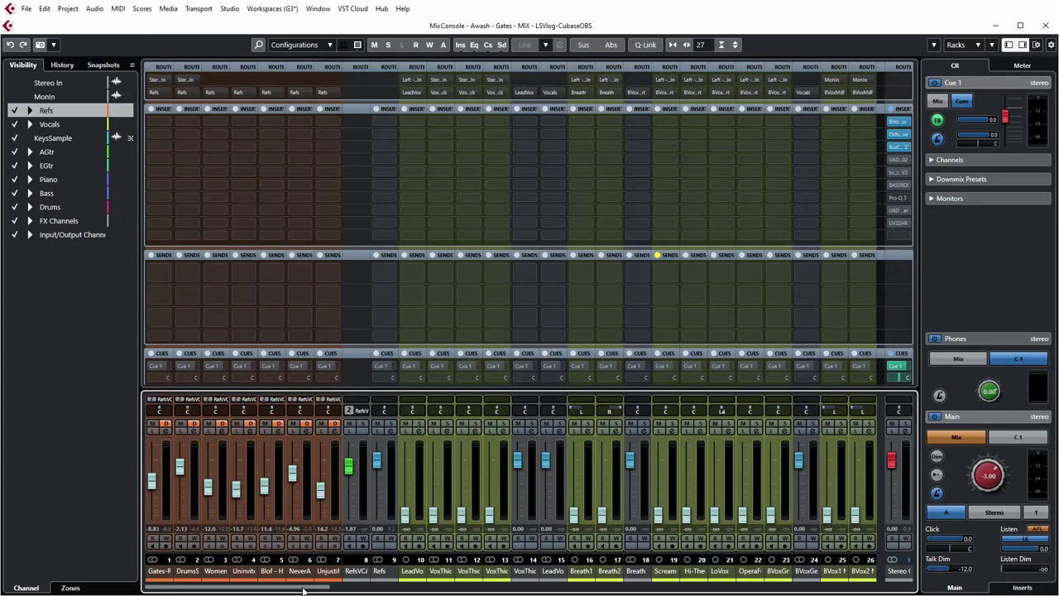
left_click_drag(342, 589, 887, 573)
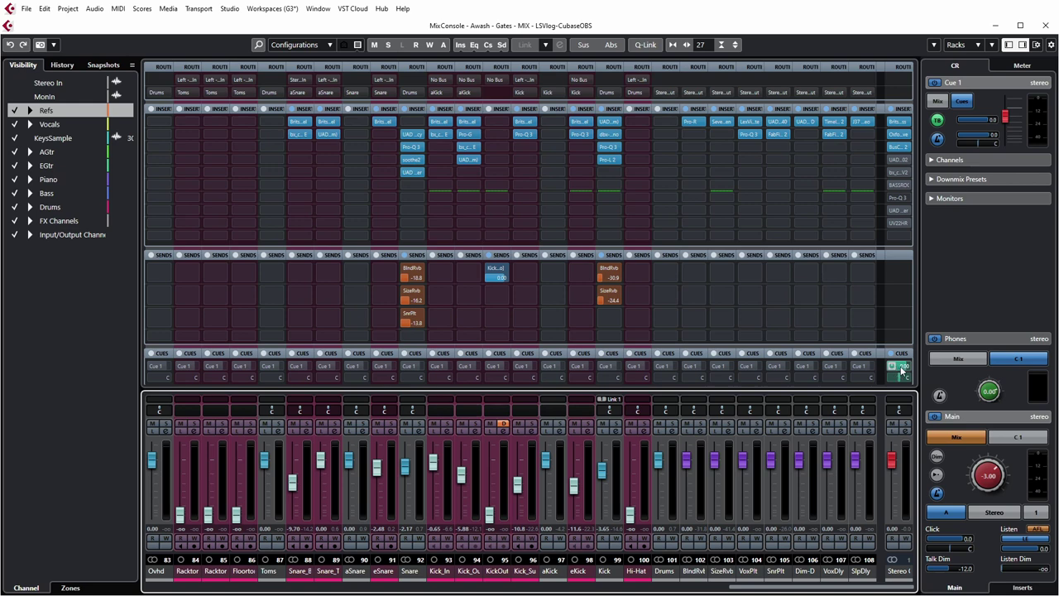
mouse_move(900, 370)
left_click(1021, 45)
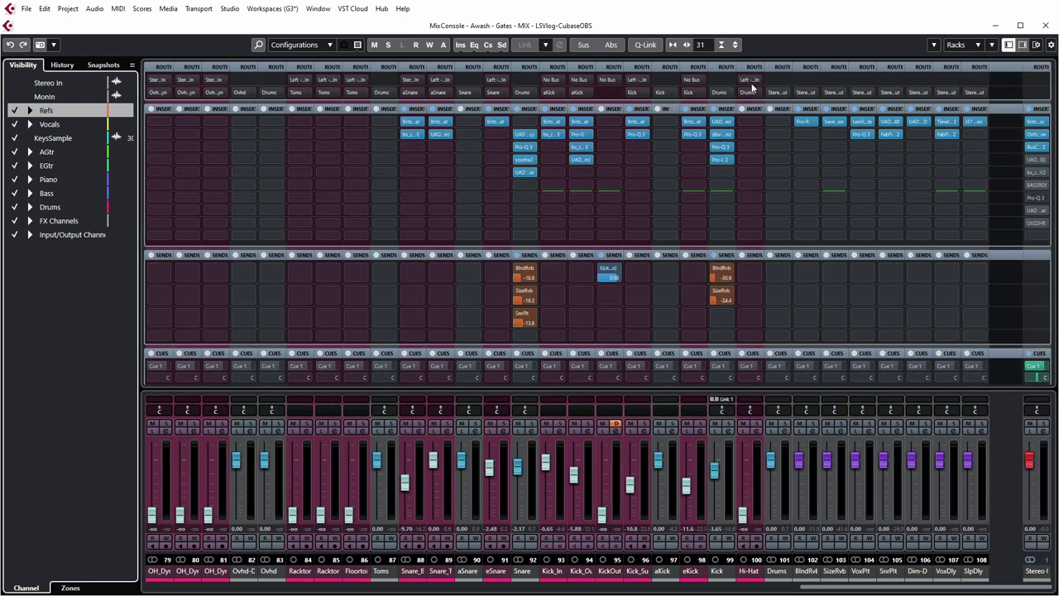
key("F3")
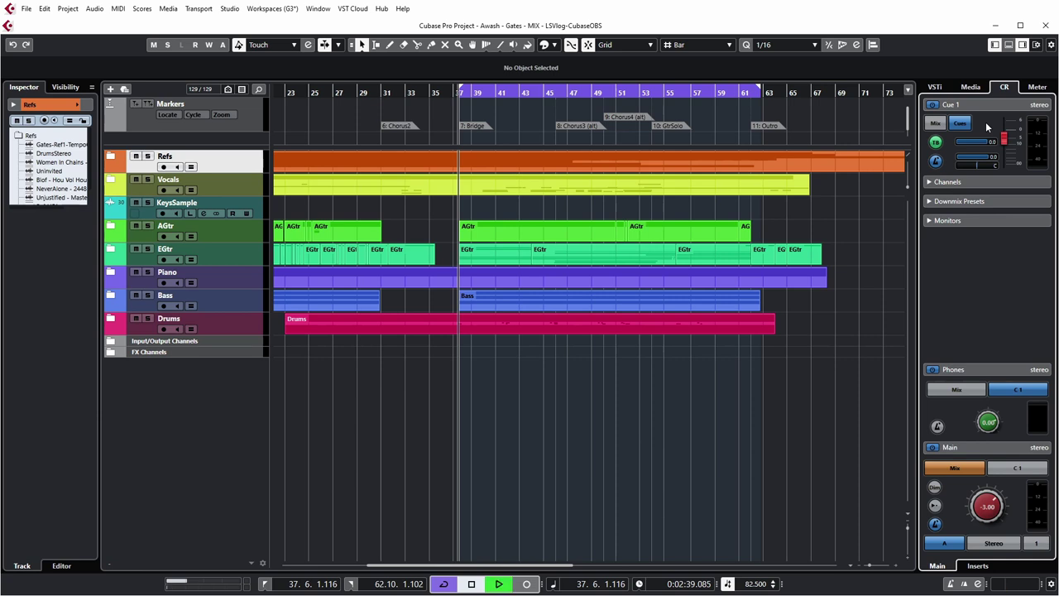
Play the project briefly to check the signal on the Cue 1 meter in the Control Room.
key("space")
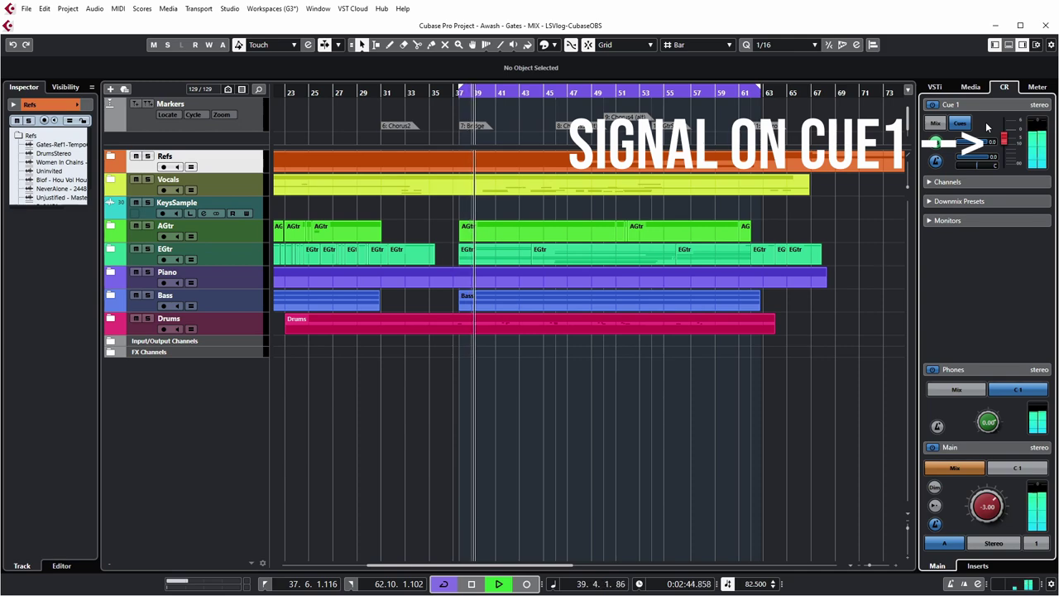
key("space")
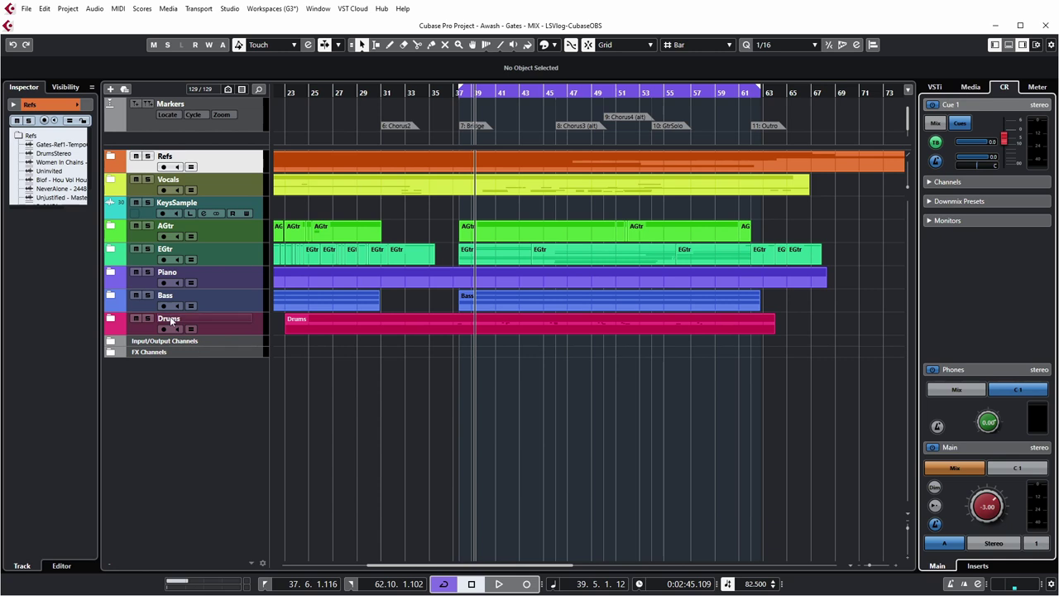
Expand the Refs folder track, and briefly open and collapse the FX Channels folder.
left_click(110, 156)
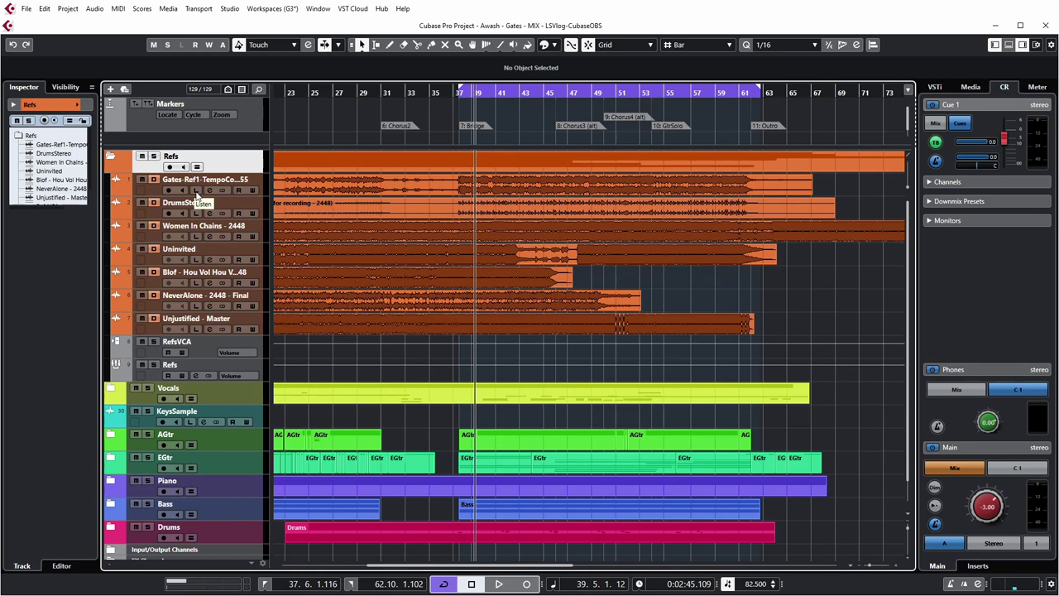
scroll(196, 193, "down", 1)
left_click(113, 533)
scroll(248, 463, "down", 5)
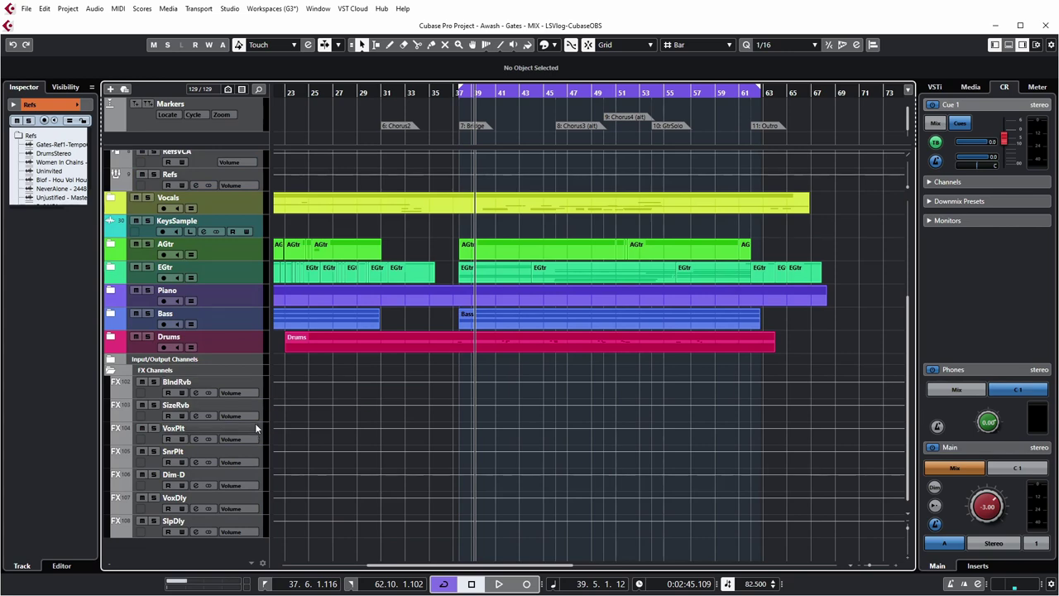
left_click(110, 370)
scroll(110, 372, "up", 1)
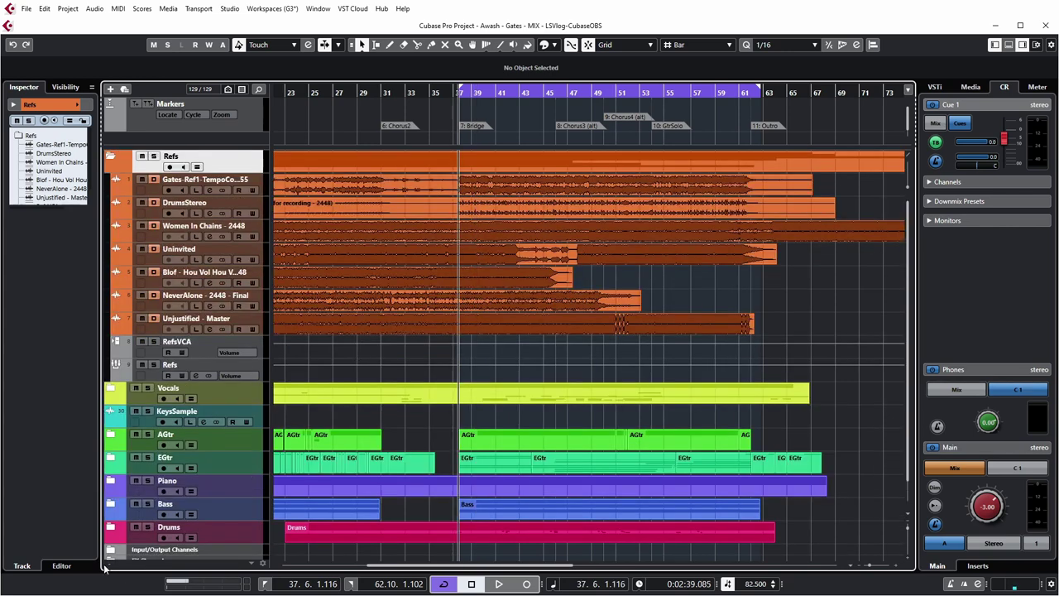
Mute the Bass and Drums folder tracks.
left_click(134, 504)
left_click(136, 528)
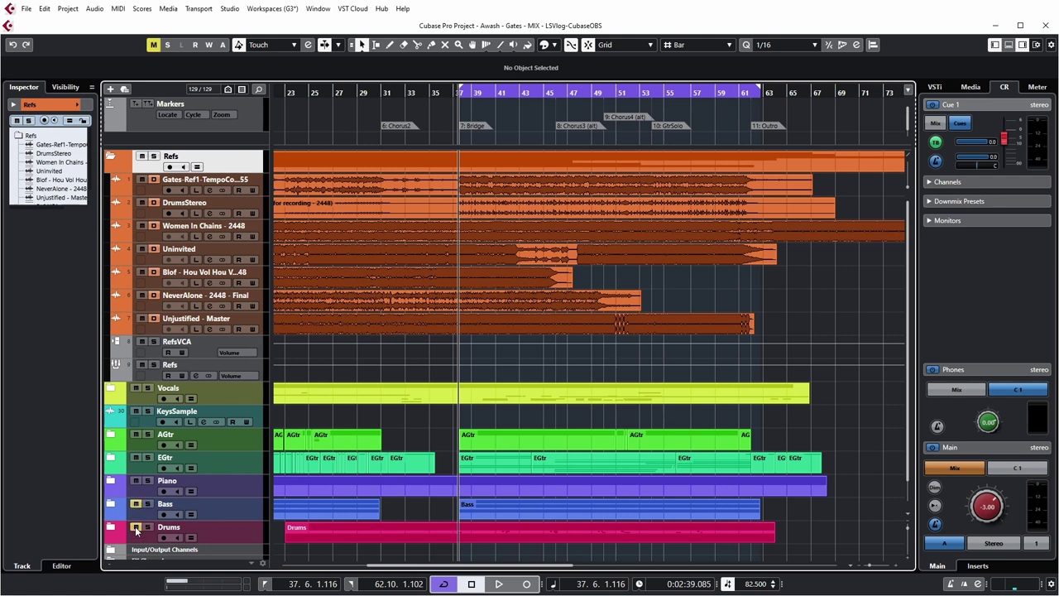
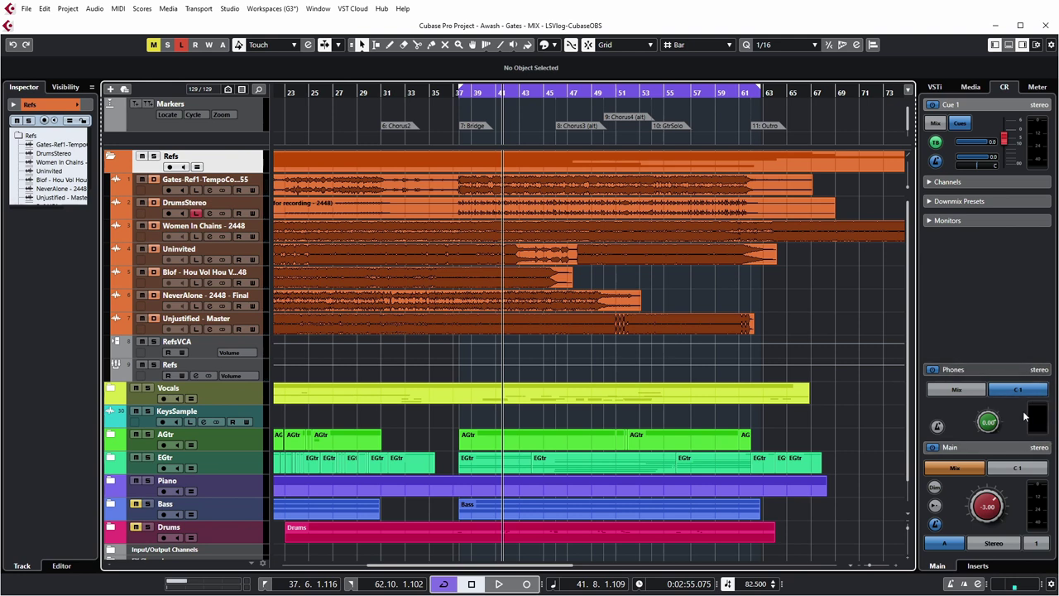
Toggle Listen for the Phones channel off and back on, and disable Listen on the DrumsStereo track.
mouse_move(1034, 426)
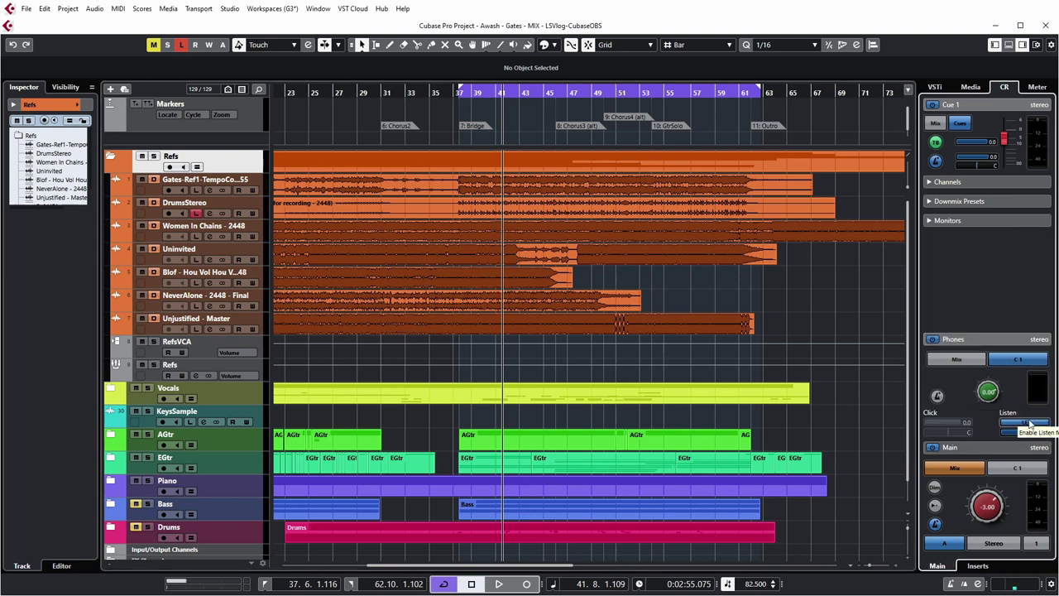
left_click(1030, 422)
left_click(1030, 423)
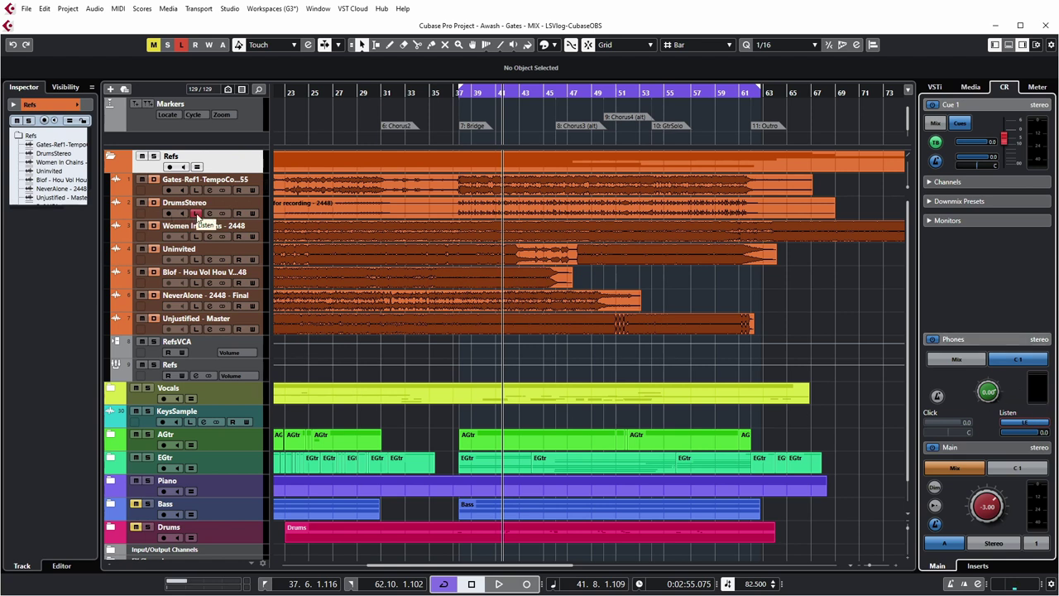
left_click(198, 216)
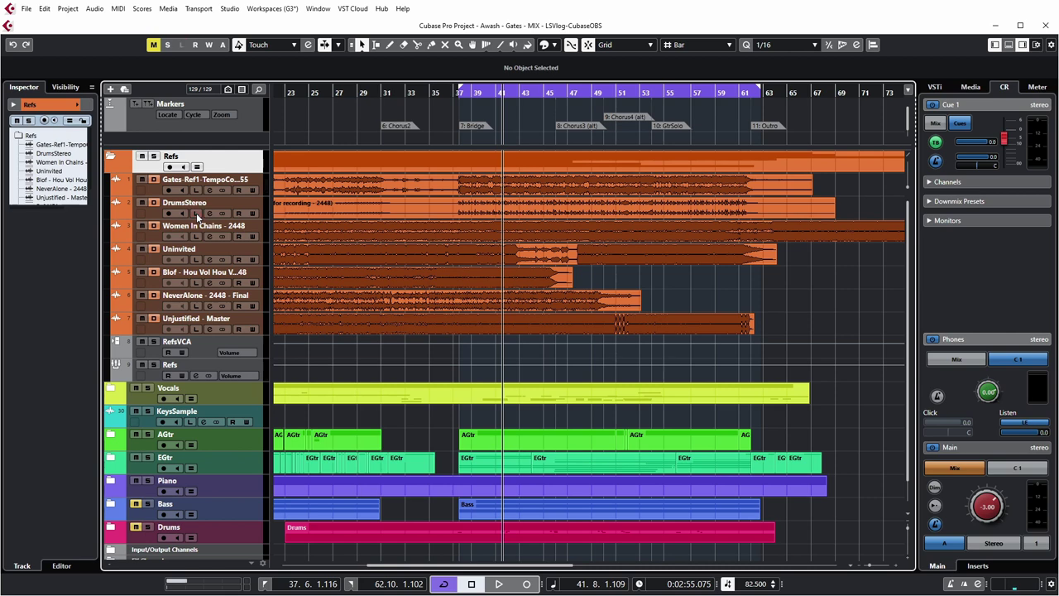
scroll(466, 394, "down", 1)
scroll(465, 394, "up", 1)
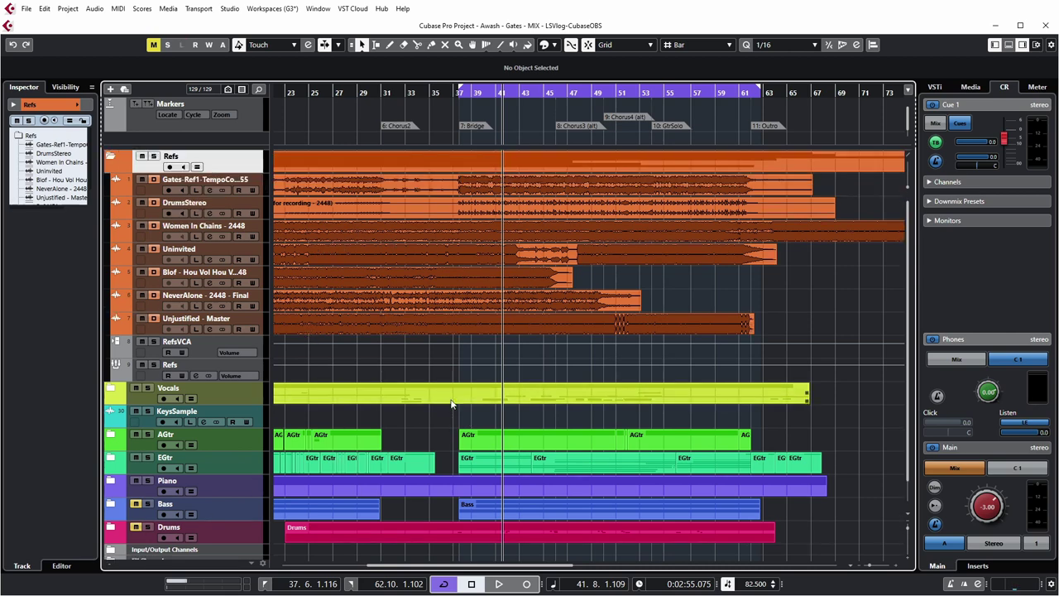
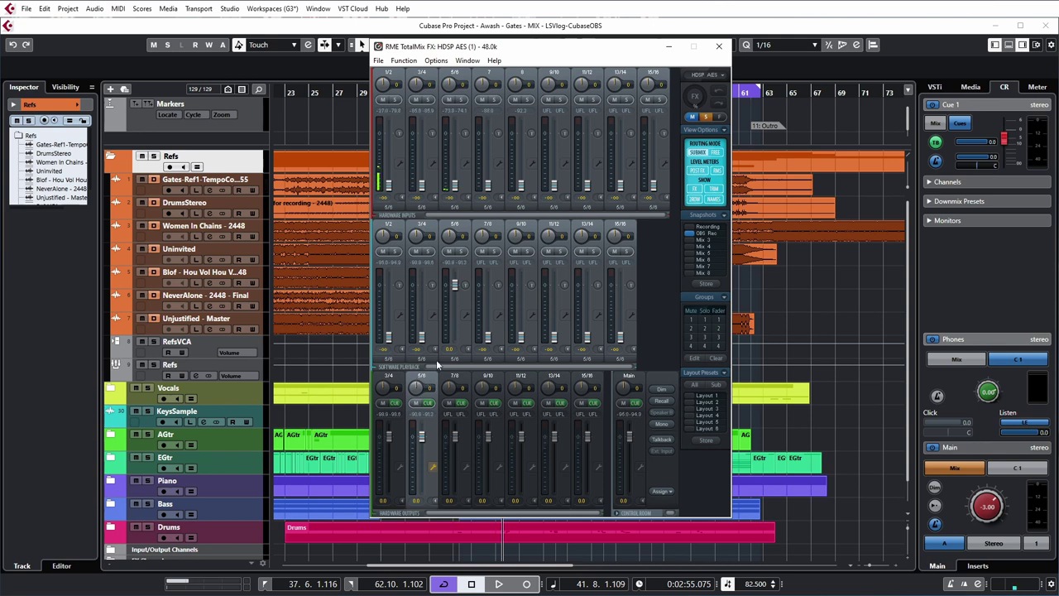
Play the project briefly to check the playback and output levels in RME TotalMix FX.
left_click(650, 30)
key("space")
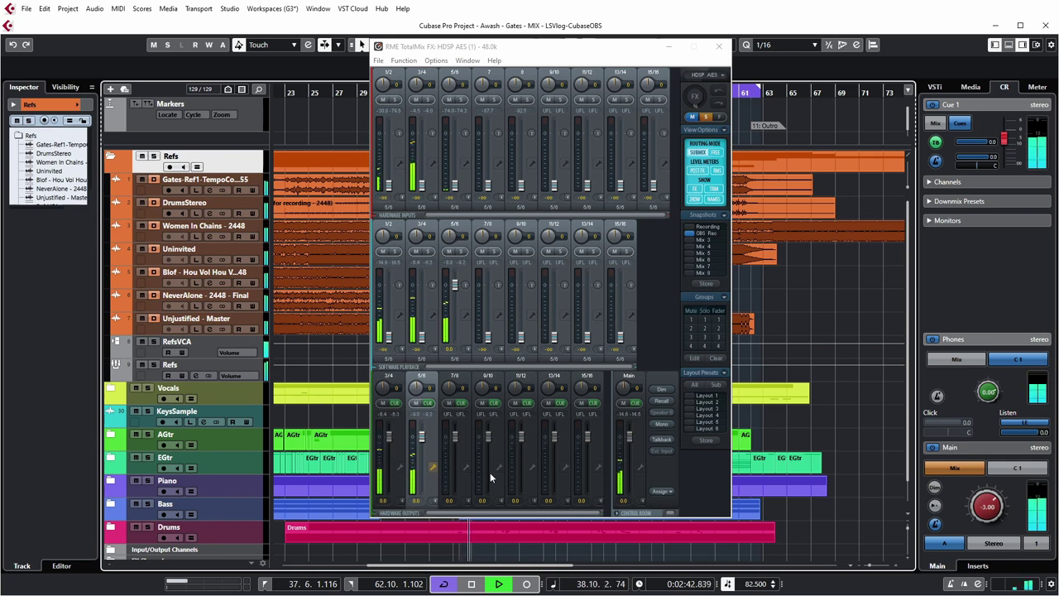
key("space")
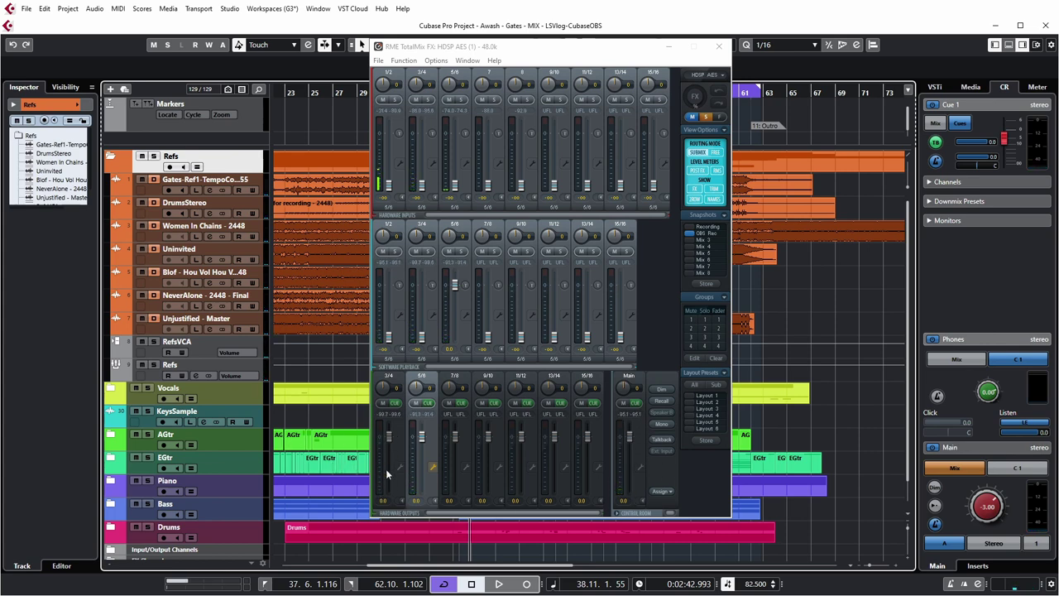
left_click(433, 452)
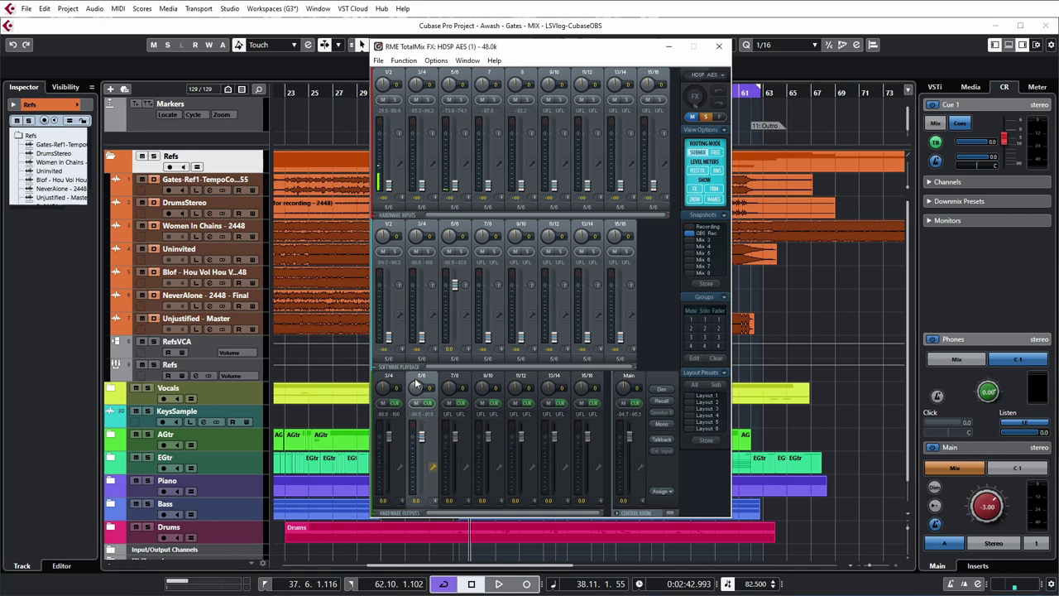
left_click(433, 467)
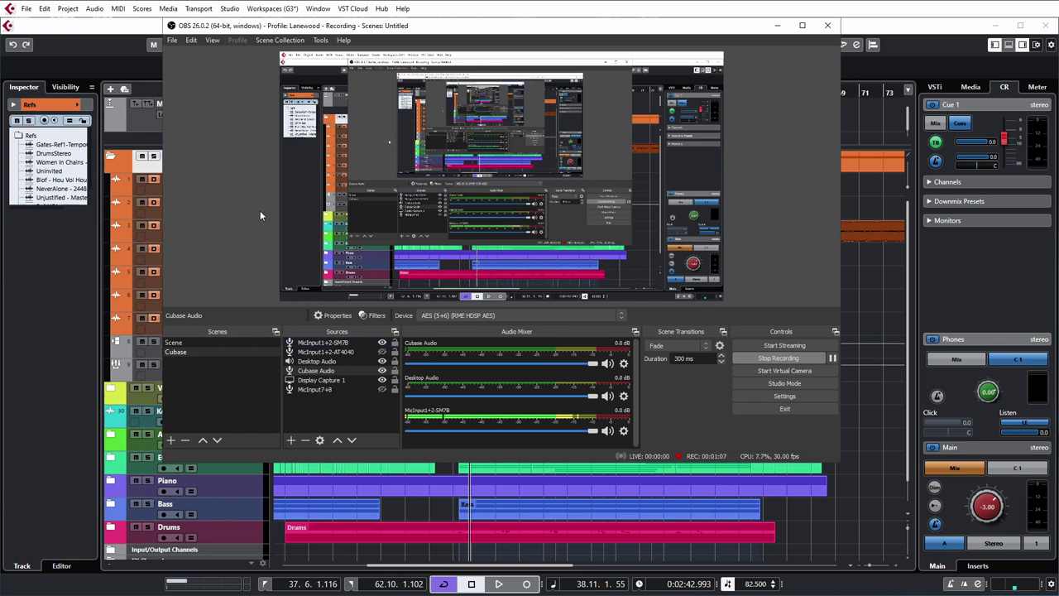
Review the Recording and Audio output settings in OBS for the enabled audio tracks and their names, leaving them unchanged.
left_click(774, 394)
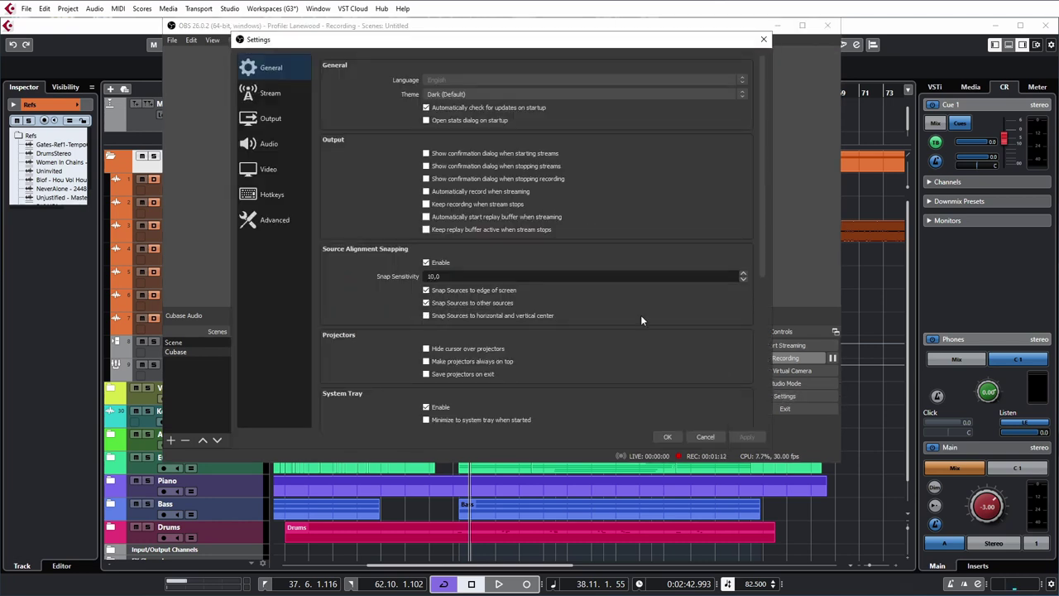
left_click(264, 120)
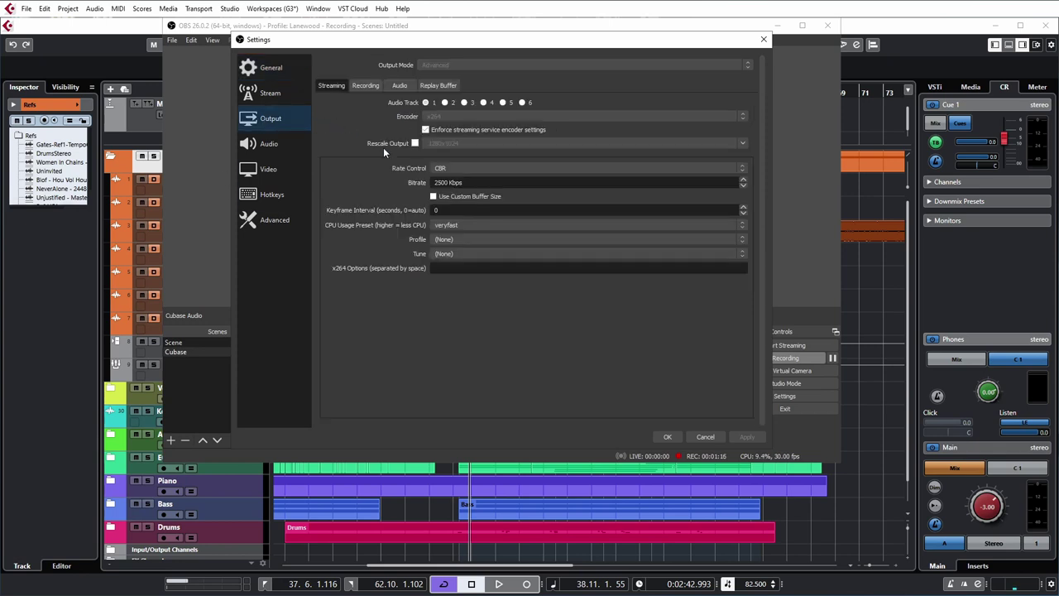
left_click(369, 86)
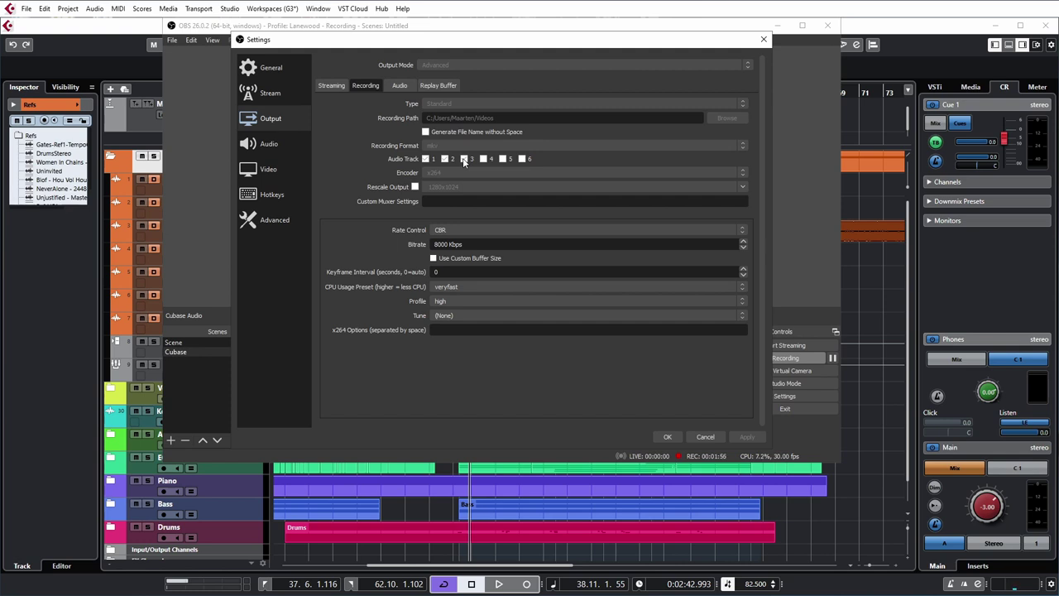
left_click(400, 86)
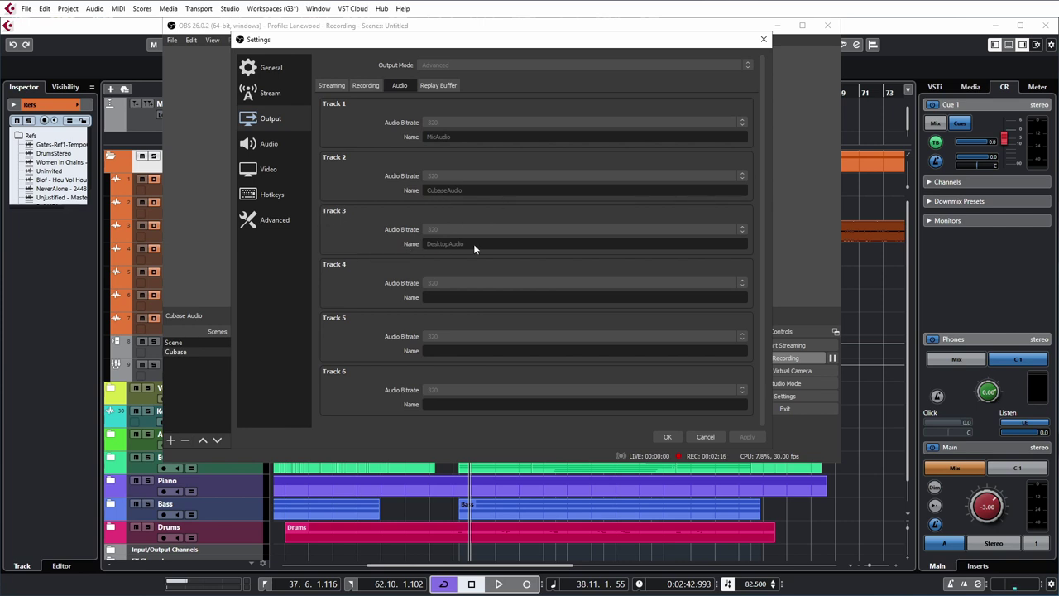
left_click(706, 437)
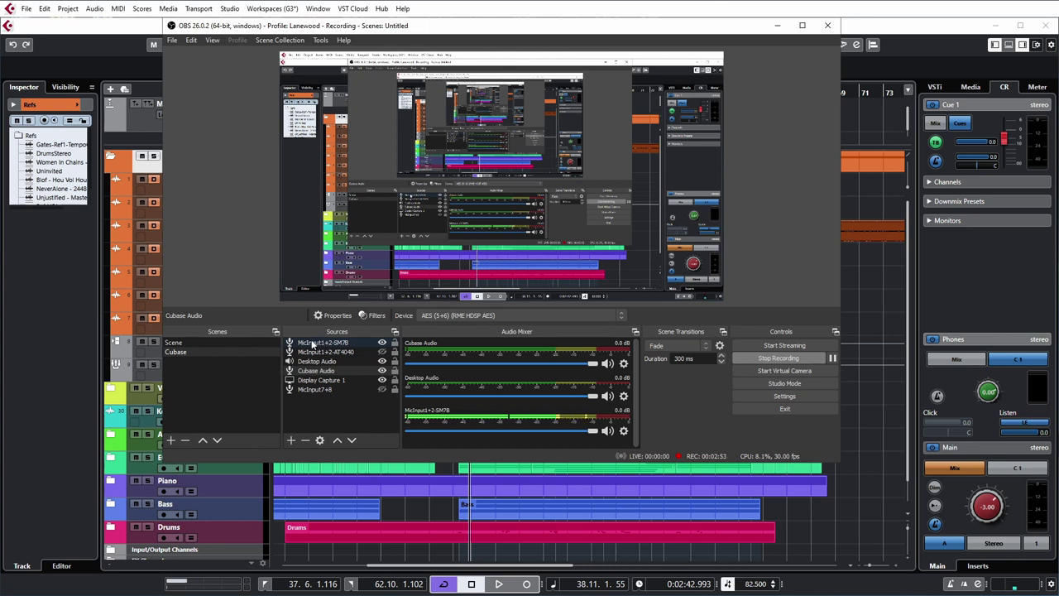
Select the two MicInput1+2 sources, Desktop Audio, Cubase Audio and Display Capture 1 in turn to check their devices, ending on Cubase Audio.
left_click(353, 351)
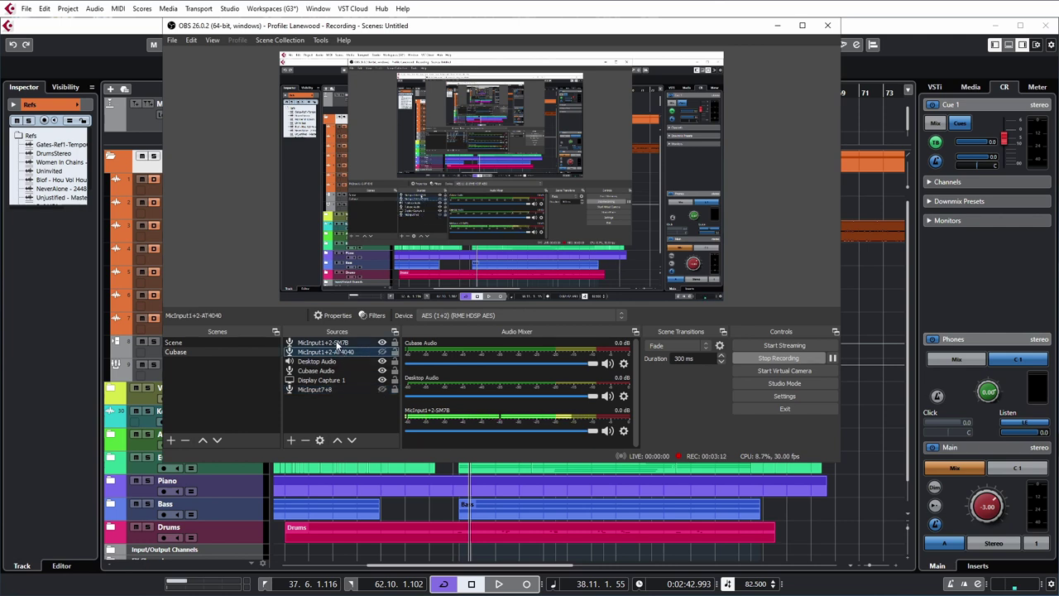
left_click(335, 343)
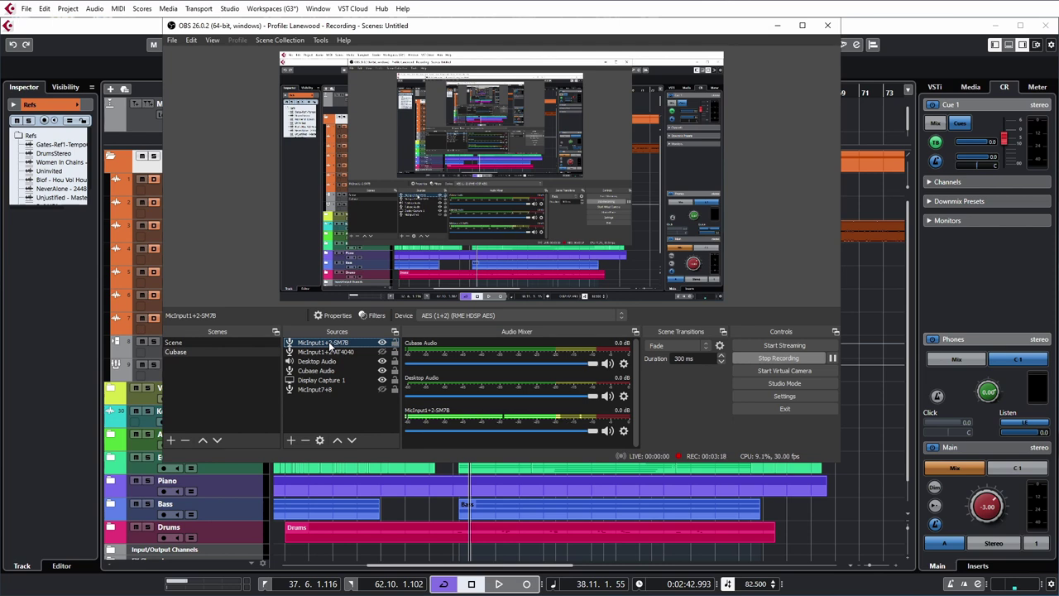
left_click(322, 362)
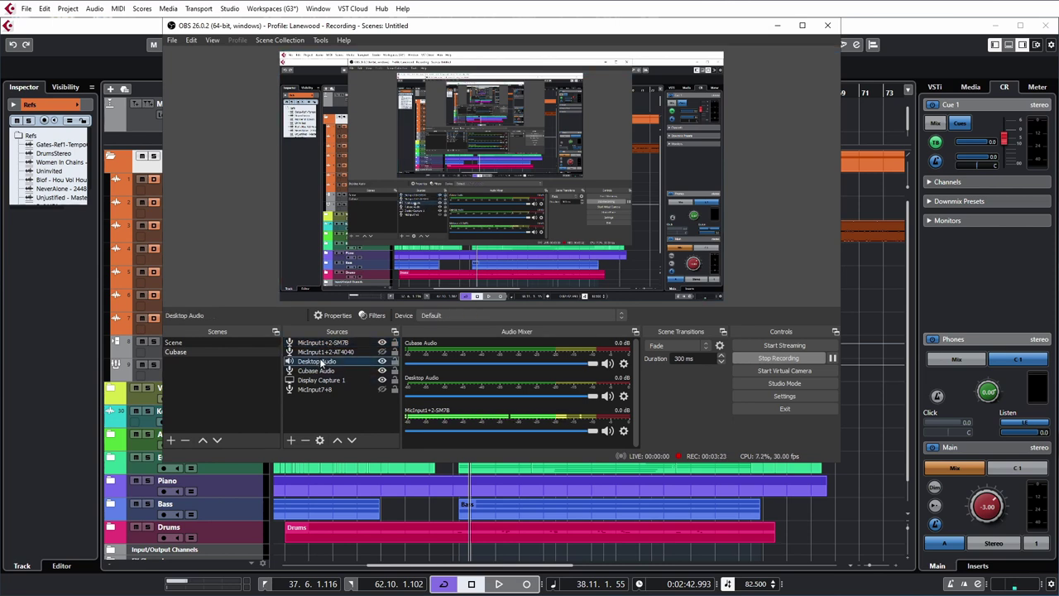
left_click(321, 370)
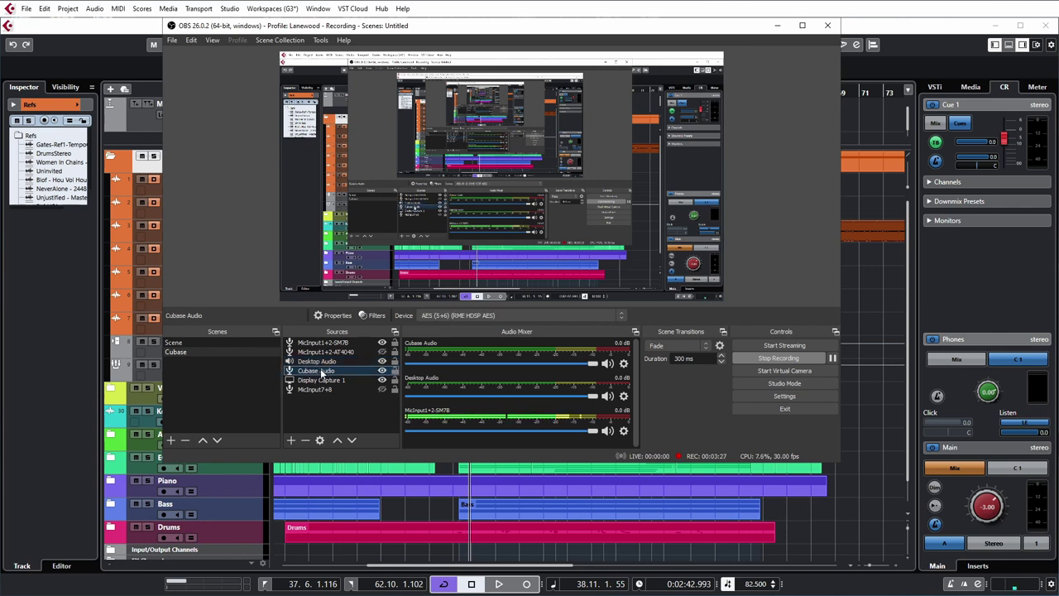
left_click(323, 381)
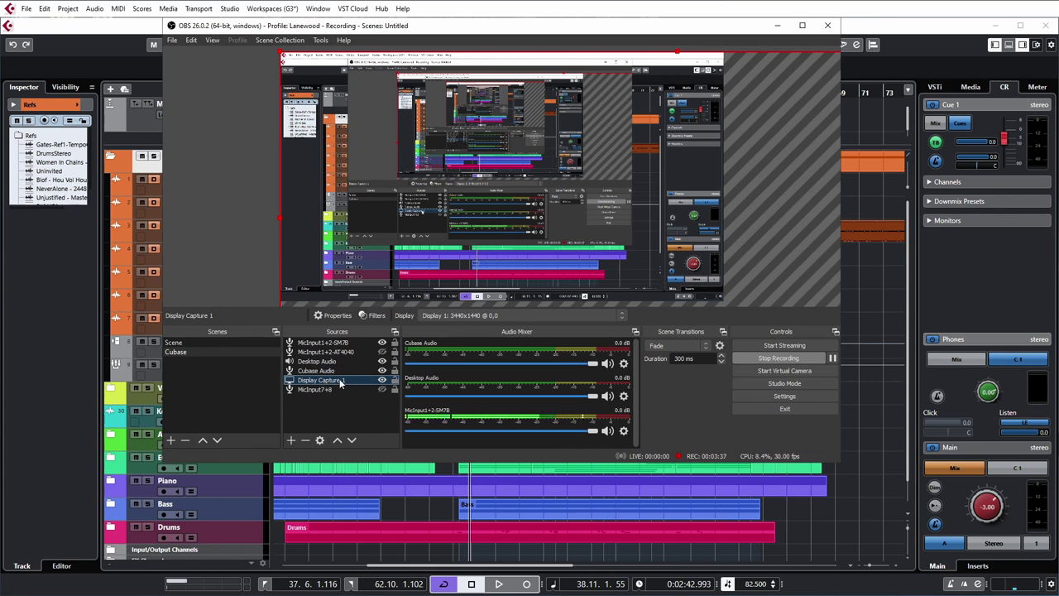
left_click(328, 371)
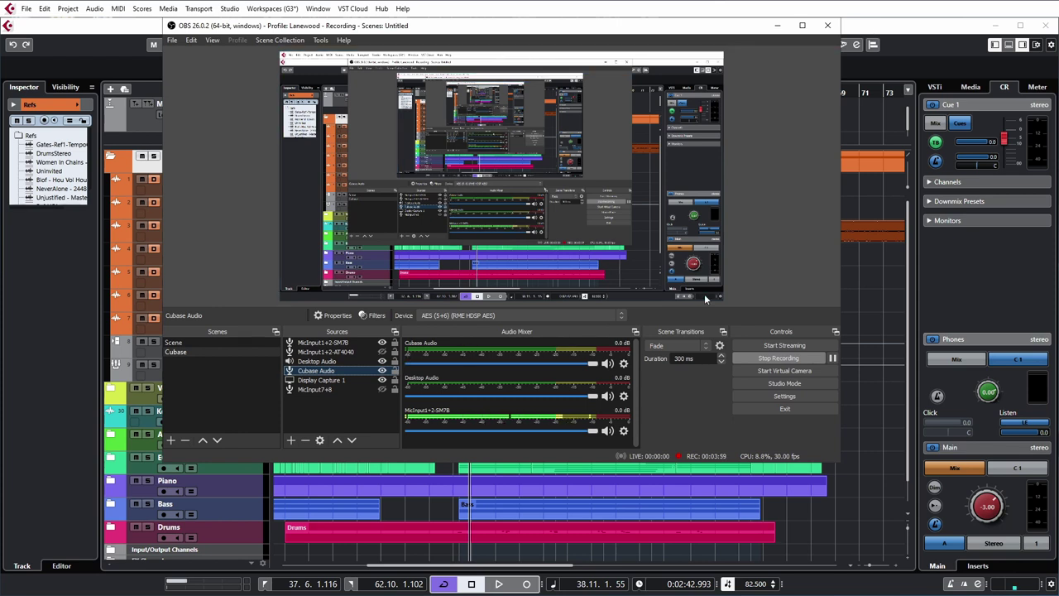
Play the Cubase project briefly, and switch to Spotify and briefly play High on Love, to check the OBS mixer levels.
key("space")
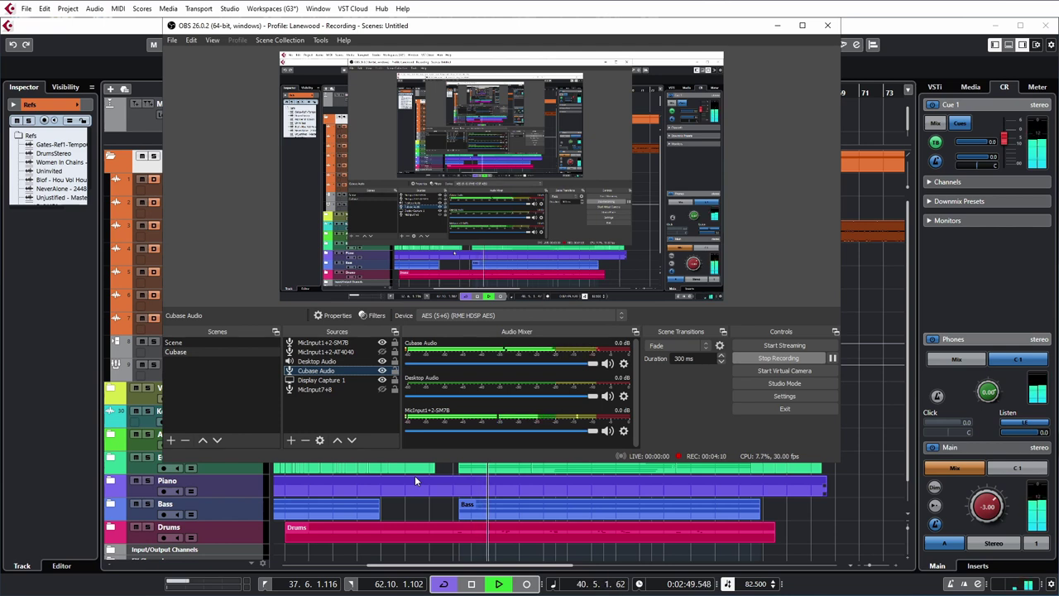
key("space")
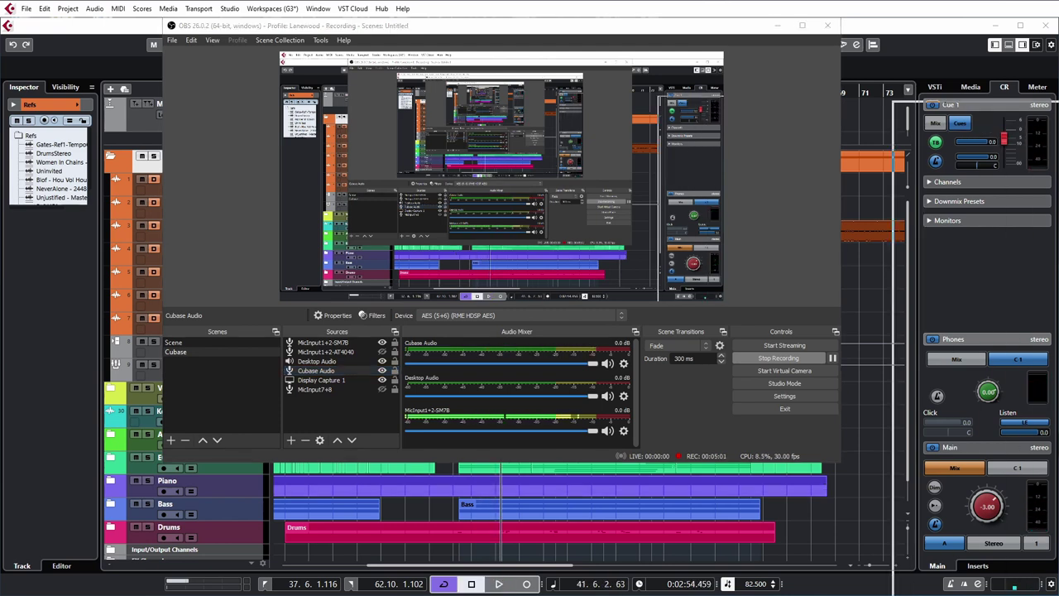
key("alt+Tab")
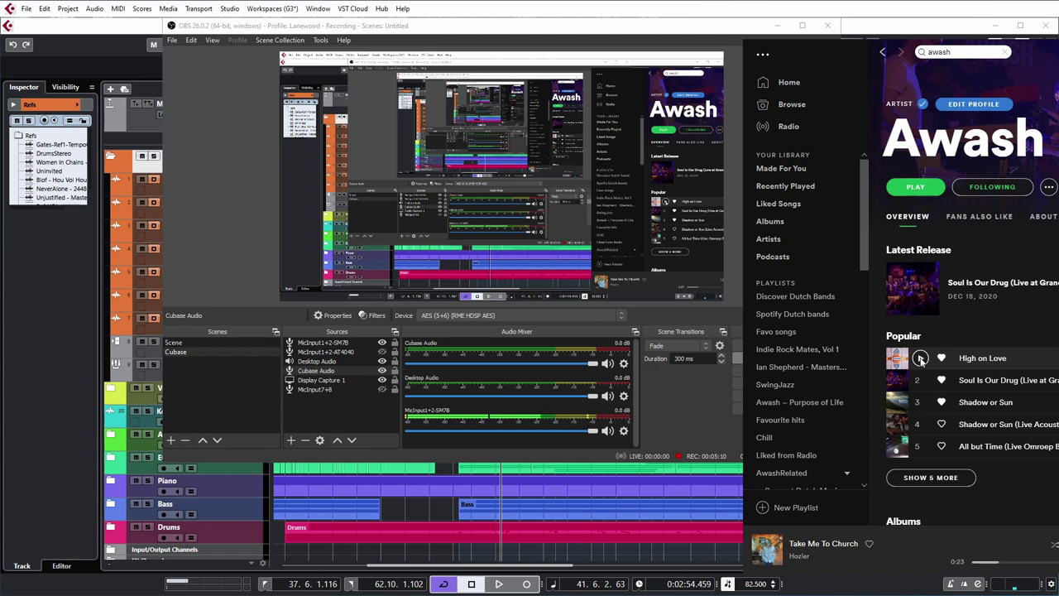
left_click(920, 358)
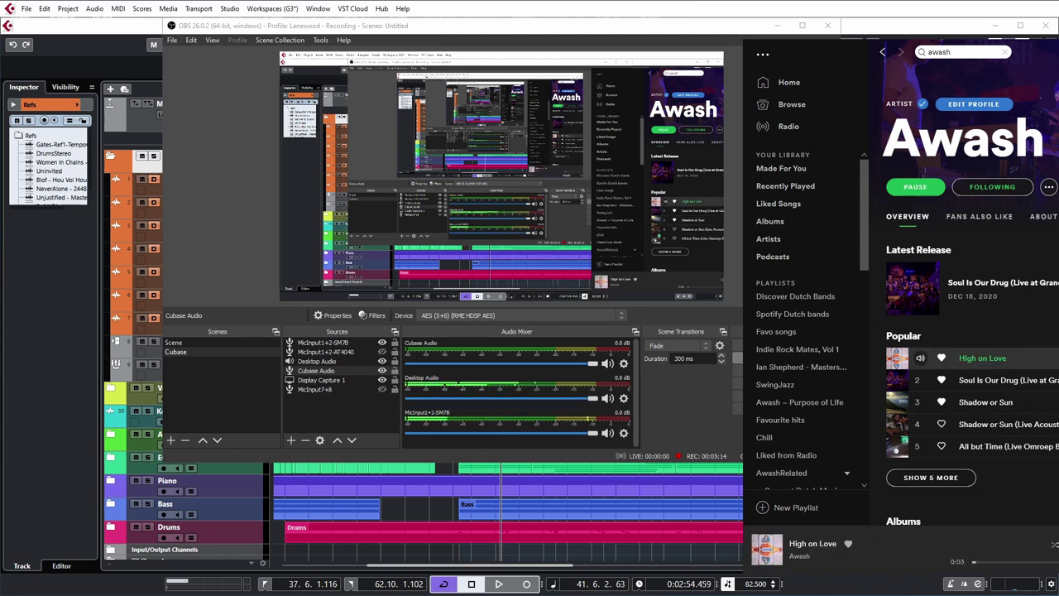
key("space")
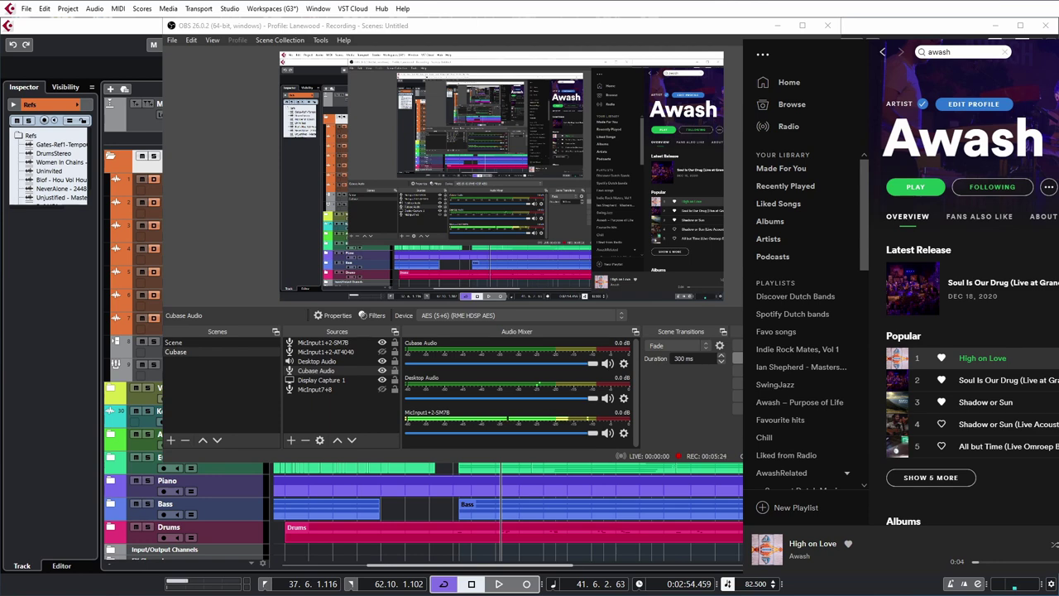
Return to OBS and examine the audio sources' track assignments in Advanced Audio Properties.
left_click(623, 422)
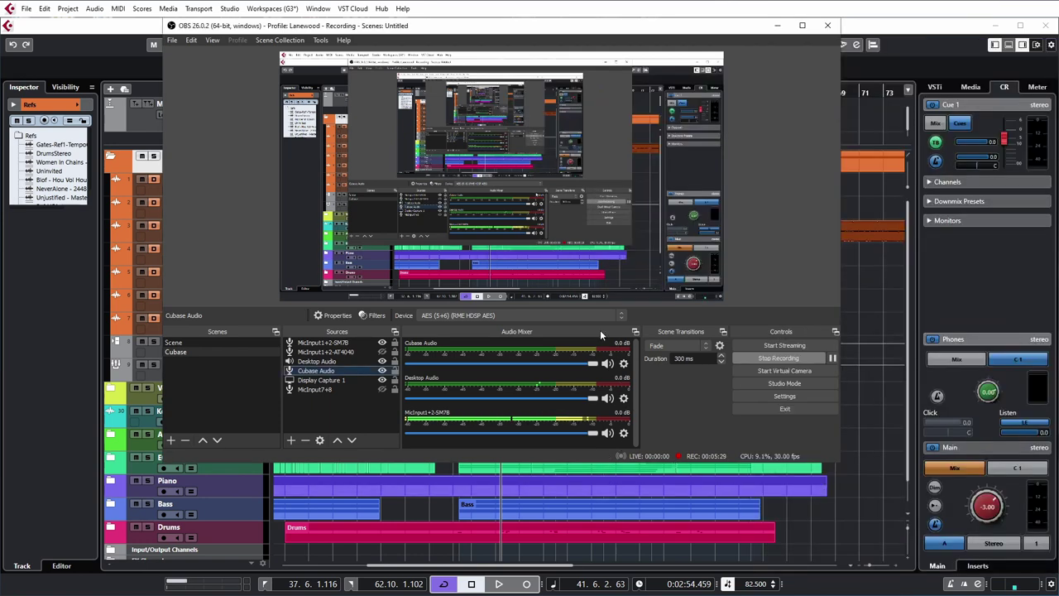
left_click(624, 433)
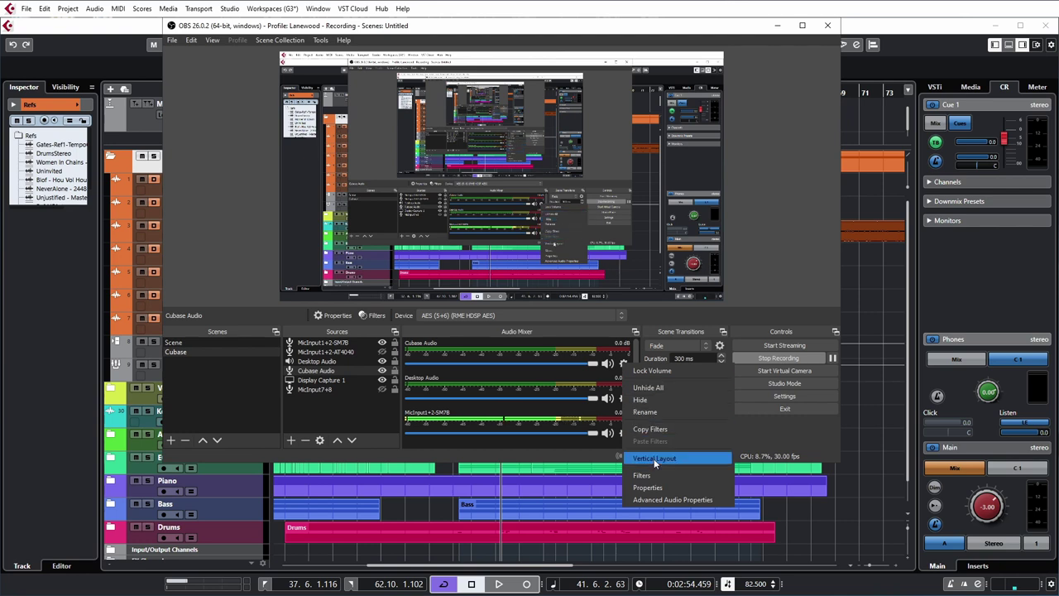
left_click(656, 500)
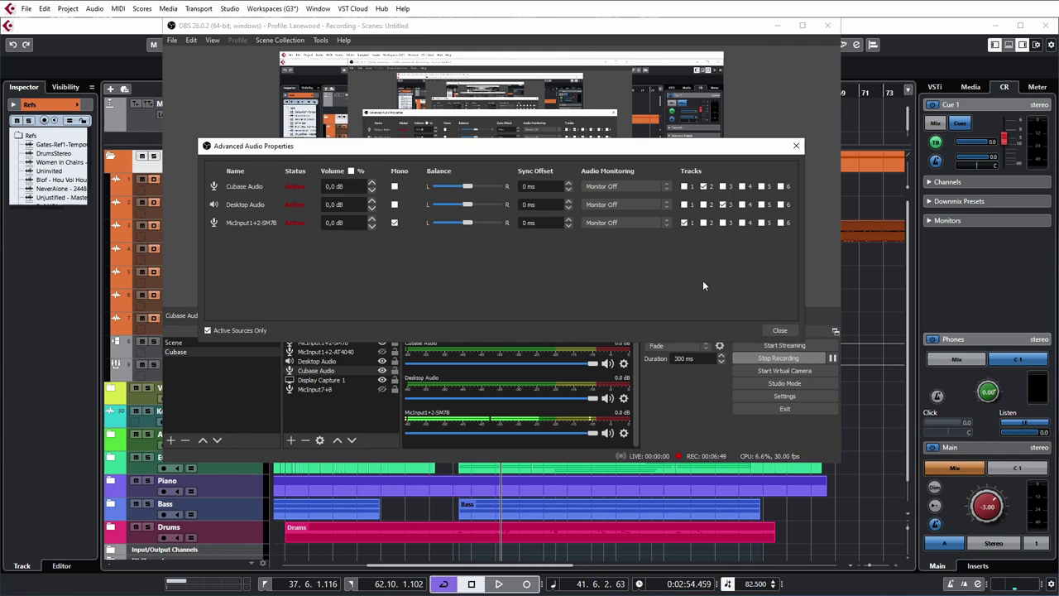
left_click(795, 149)
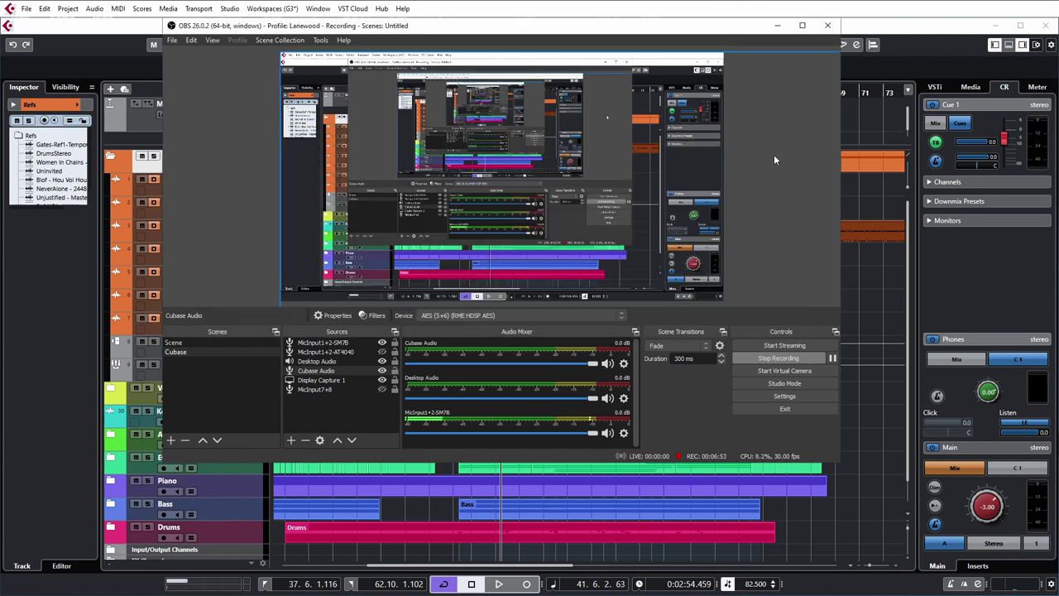
Check the device set in the properties of the Cubase Audio, Desktop Audio and MicInput1+2-SM7B sources without changing them.
left_click(623, 364)
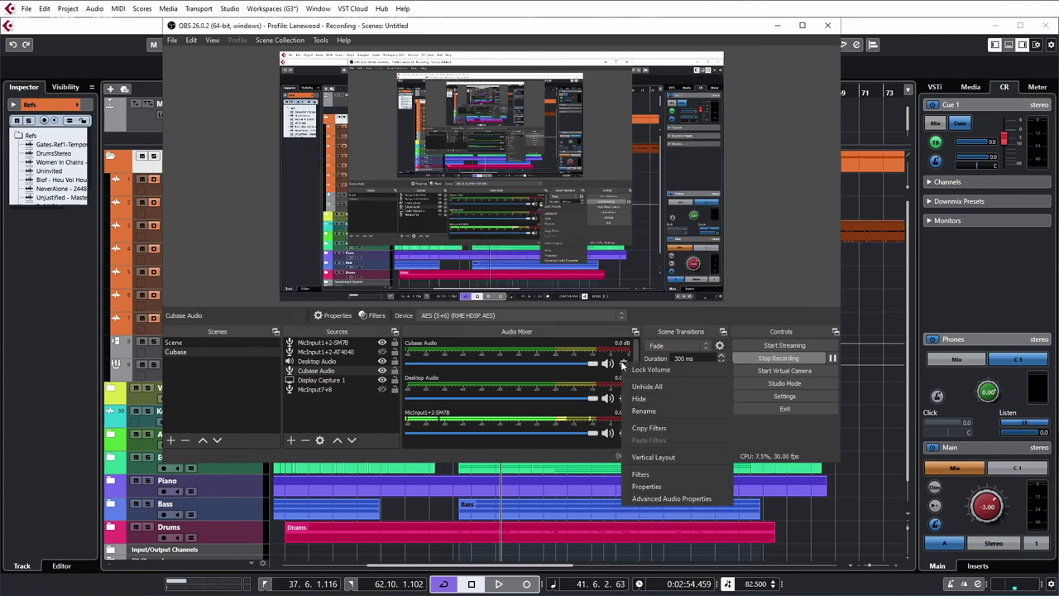
left_click(661, 486)
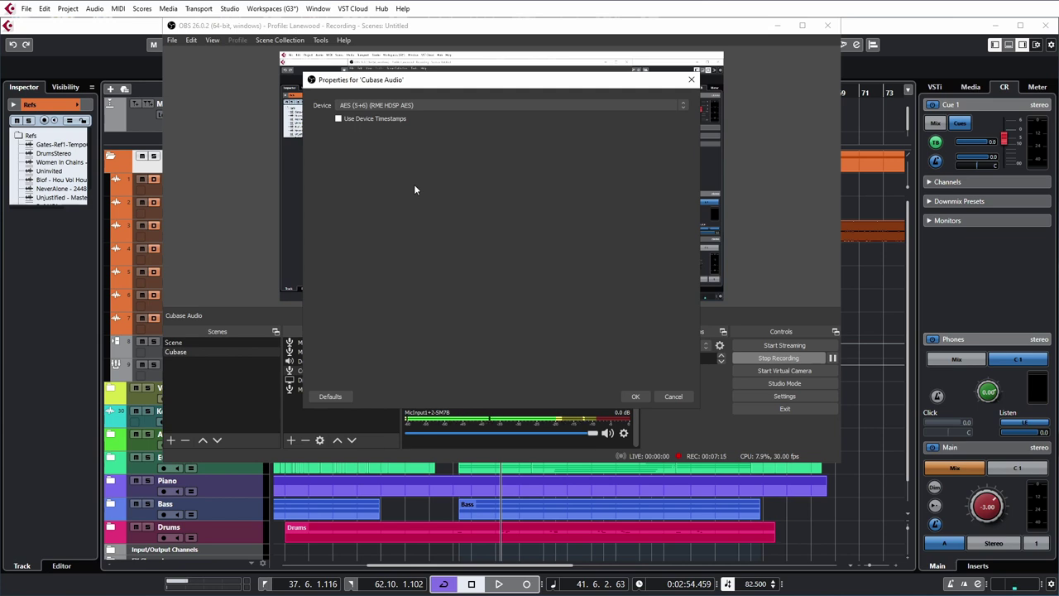
left_click(691, 79)
left_click(624, 398)
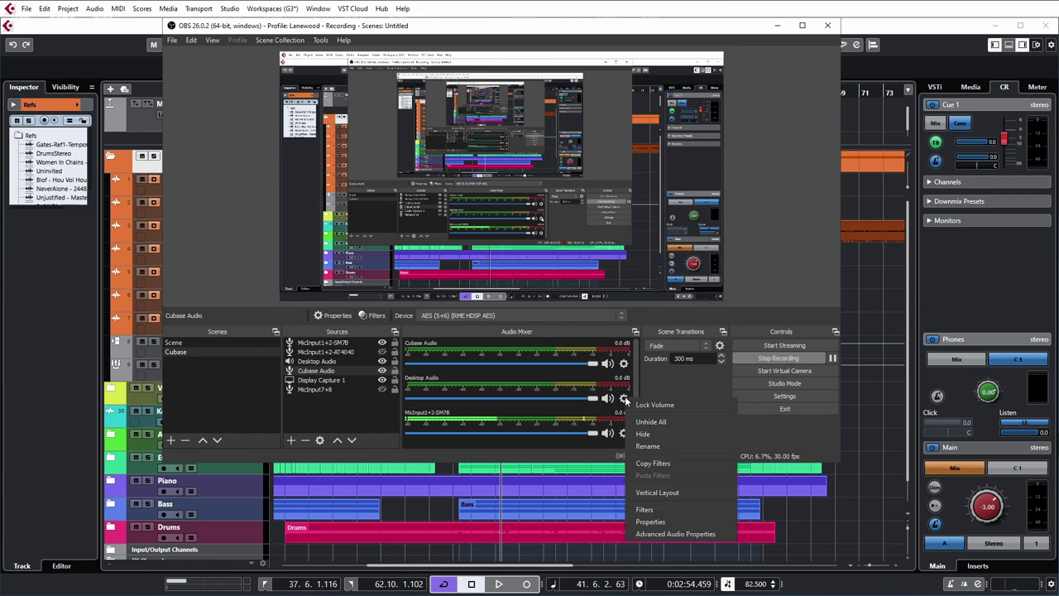
left_click(651, 521)
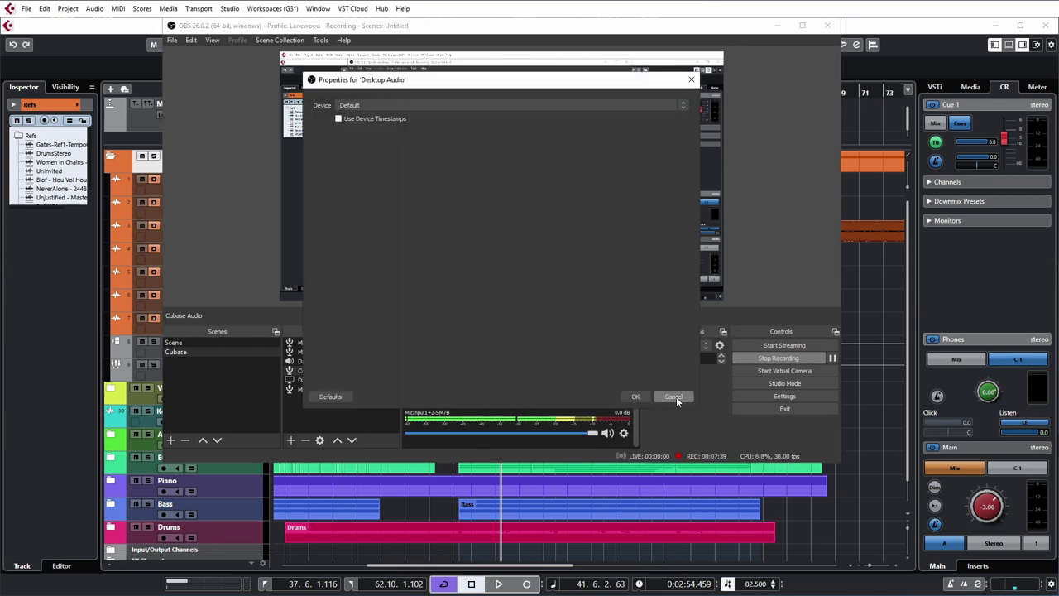
left_click(673, 396)
left_click(623, 433)
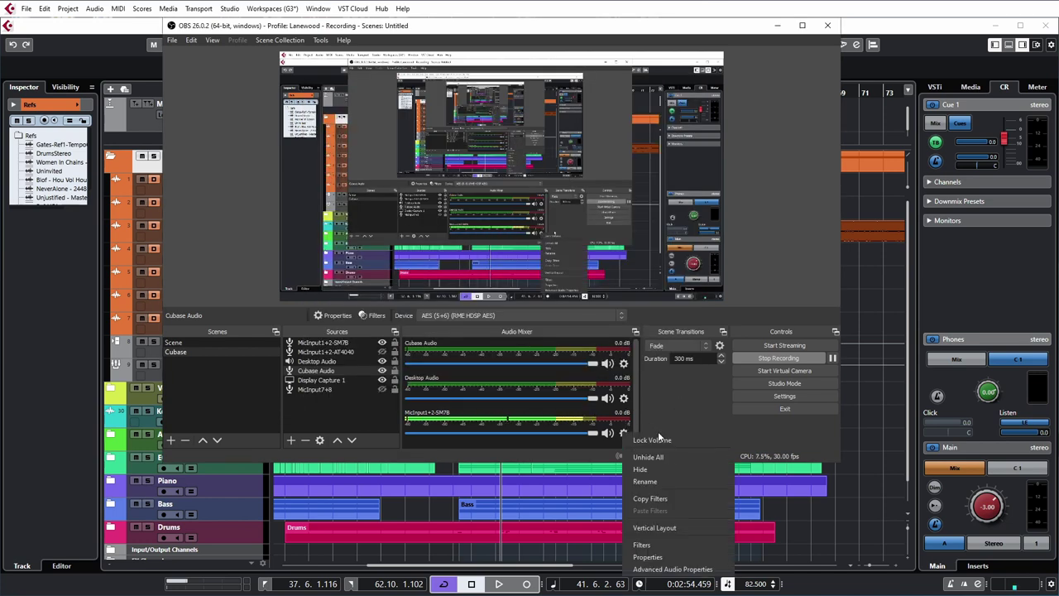
left_click(651, 557)
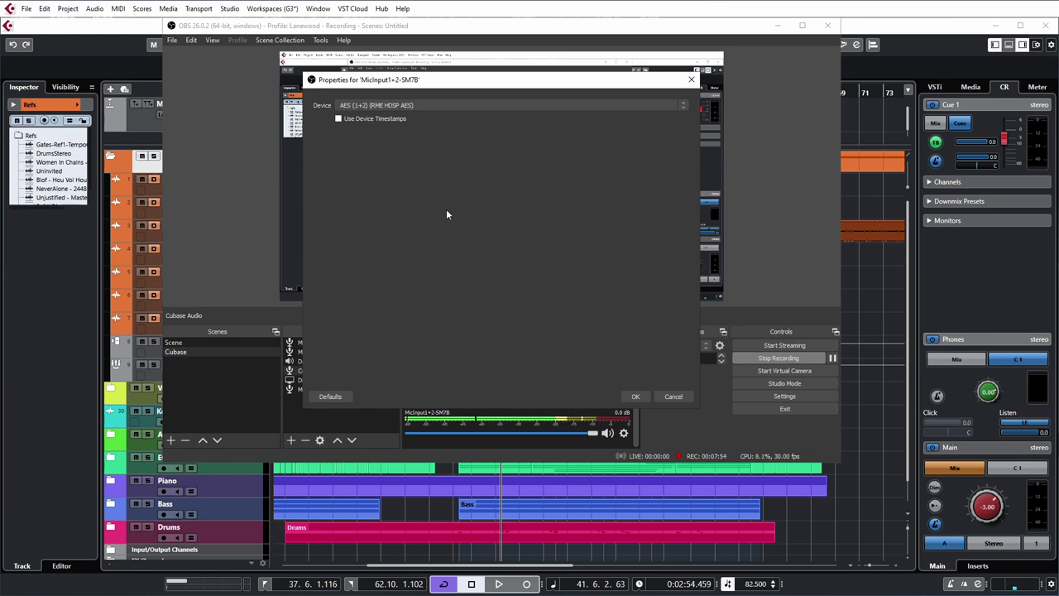
left_click(667, 398)
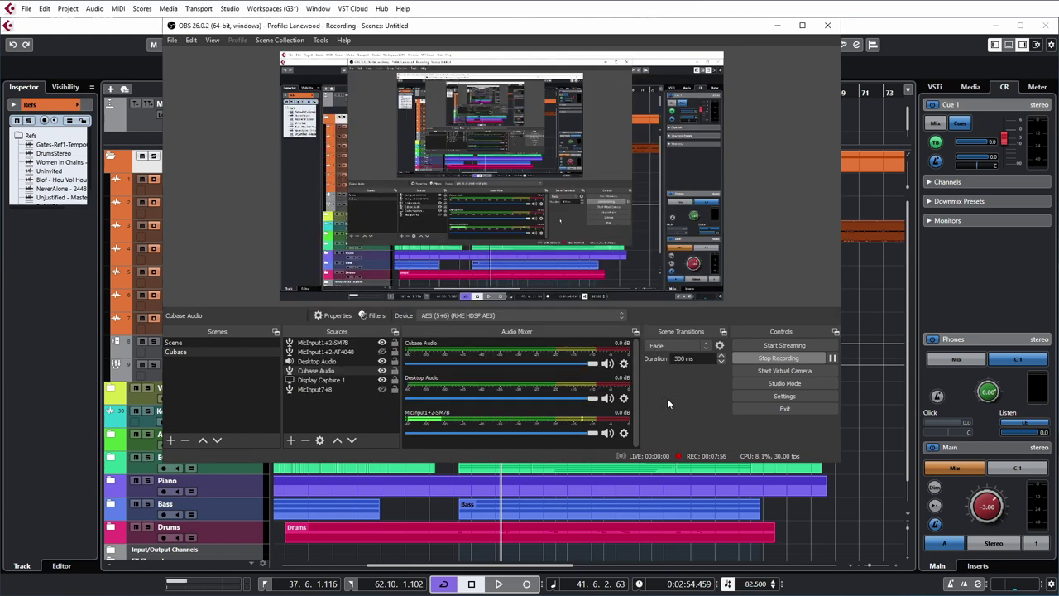
Select the Display Capture 1 source and review the canvas and output resolutions in the Video settings without changing them.
left_click(348, 381)
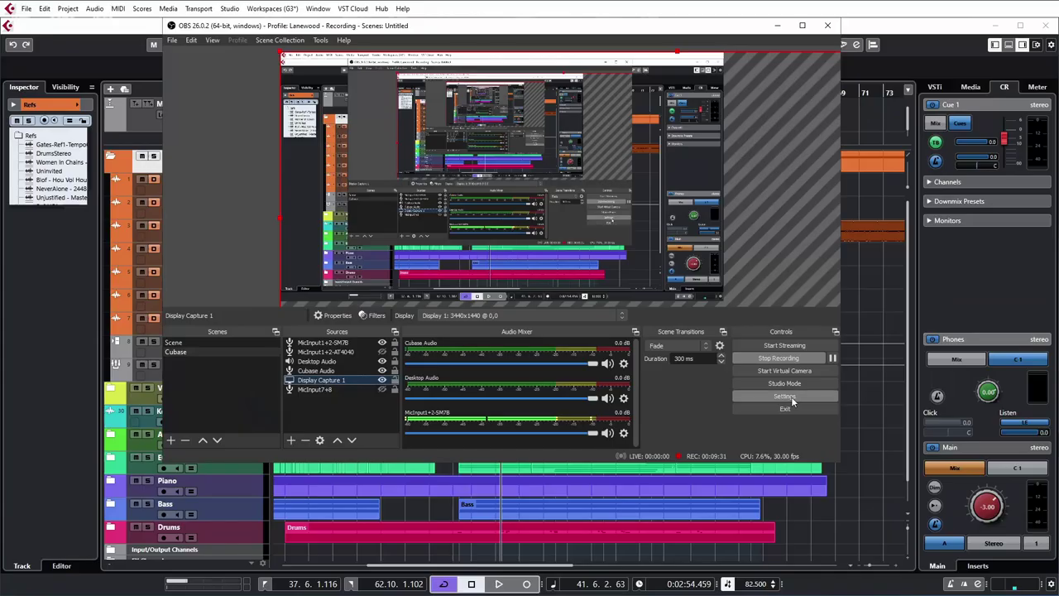
left_click(786, 396)
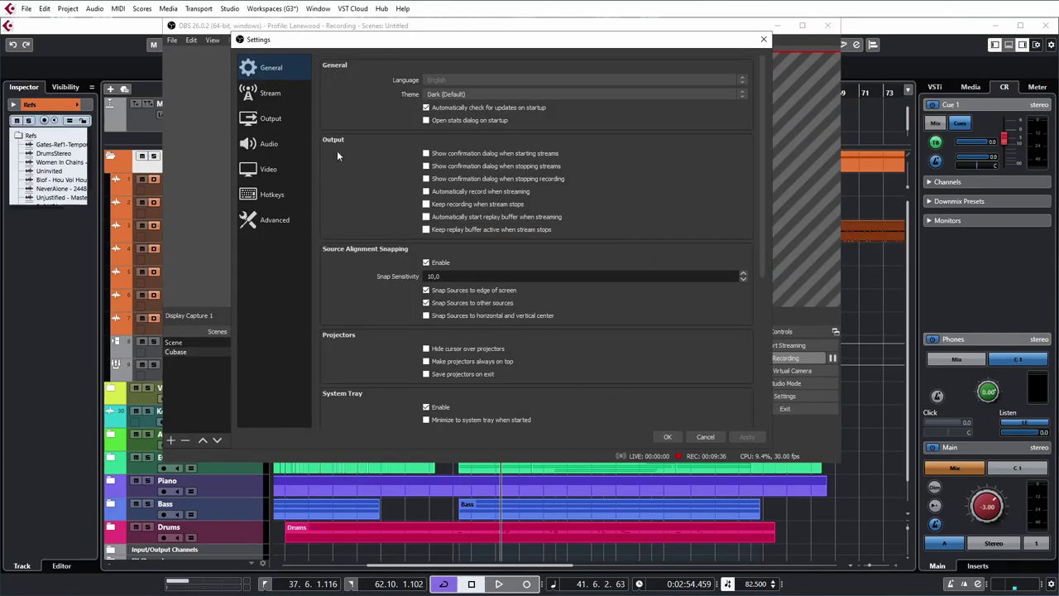
left_click(268, 169)
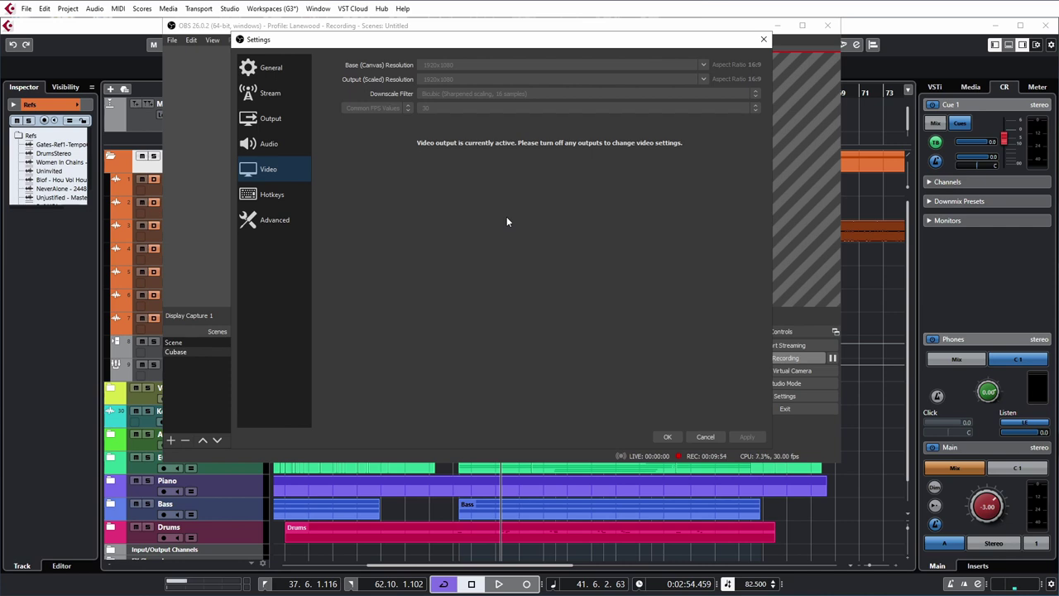
left_click(705, 436)
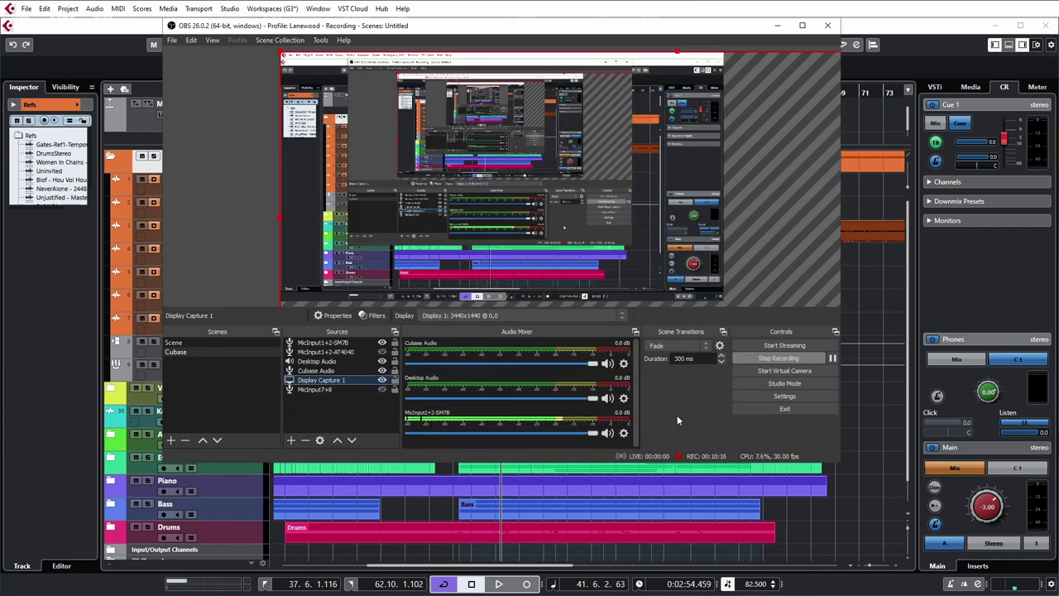